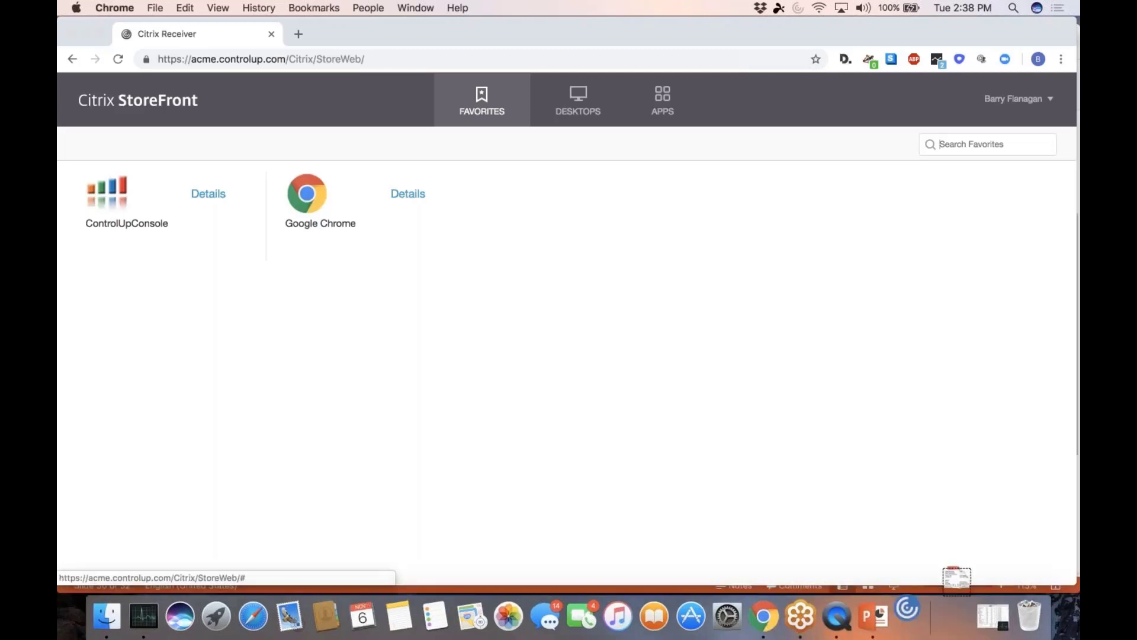
Step: Launch ControlUpConsole from the StoreFront favorites and examine the performance metrics of all hosts
click(110, 196)
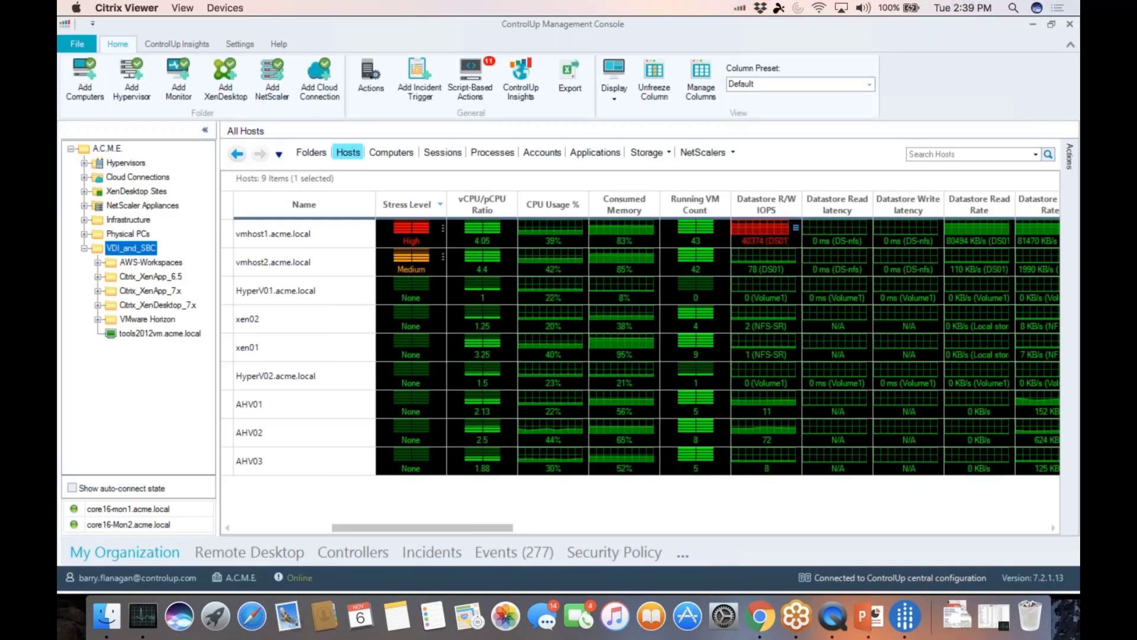
scroll(424, 527, right, 2)
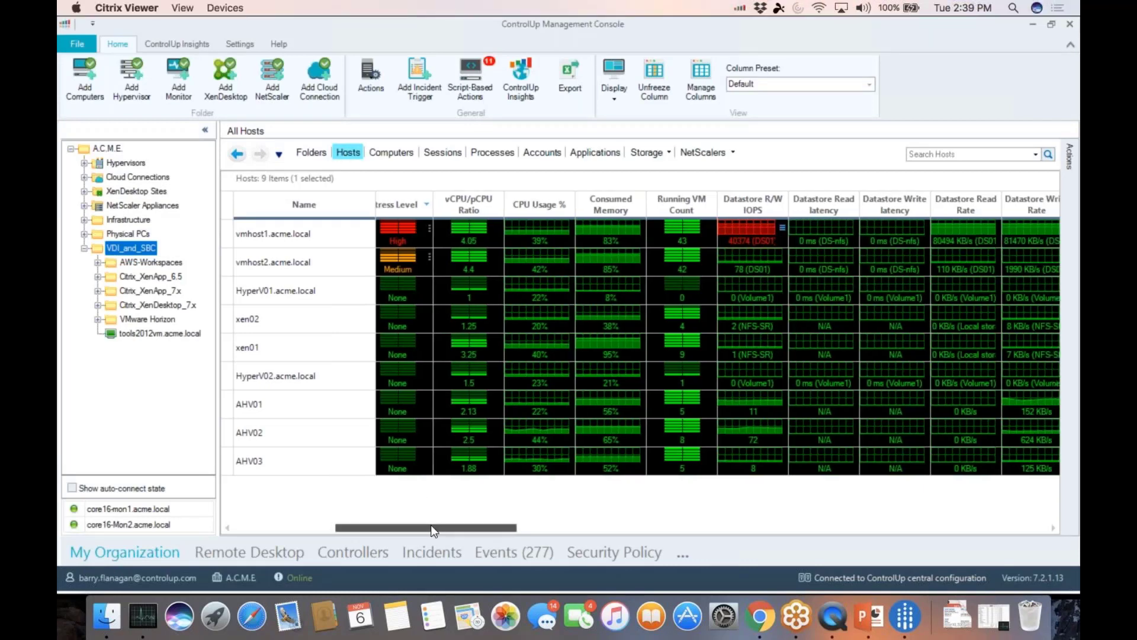
scroll(426, 529, left, 2)
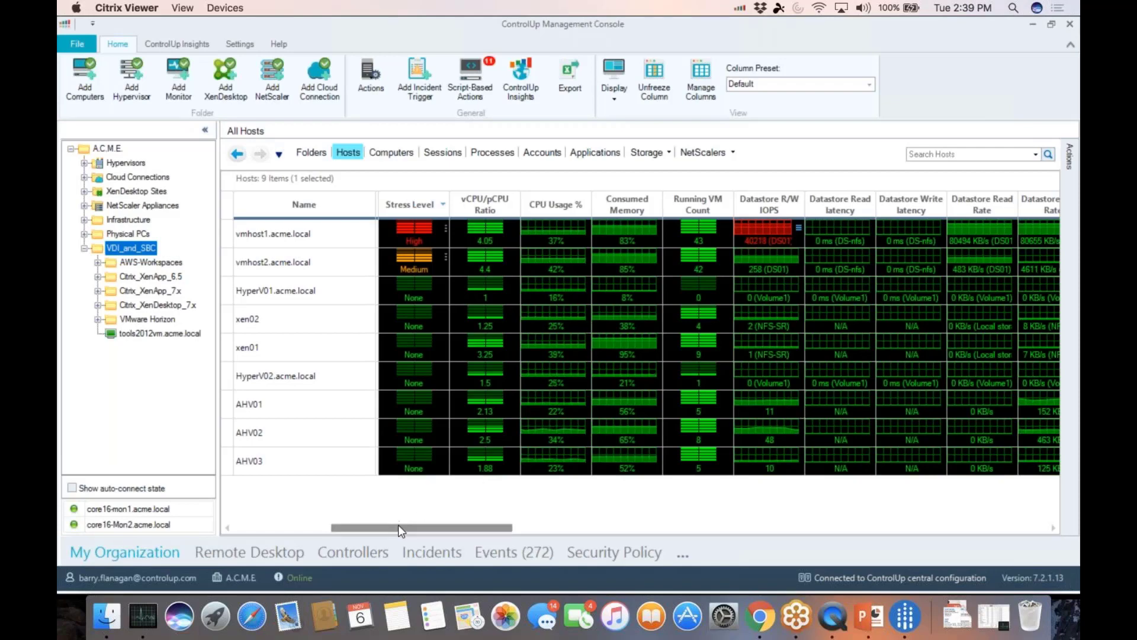
drag(397, 526, 393, 528)
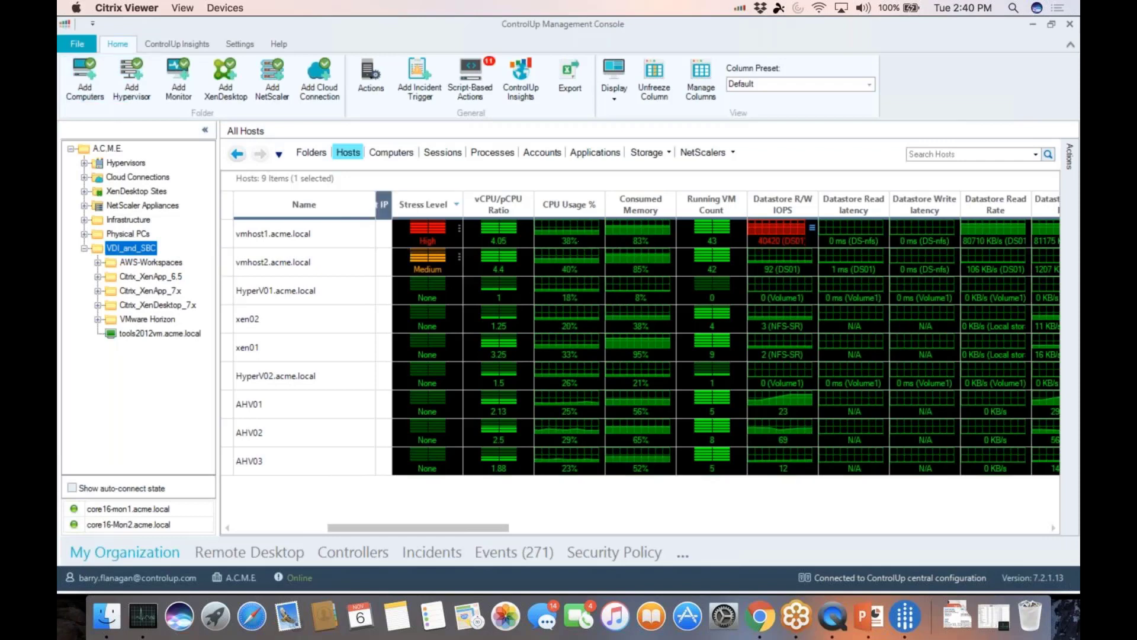
Step: Investigate the red Datastore R/W IOPS metric of vmhost1.acme.local by following the Virtual Expert suggestion to Computers (Detailed View - I/O)
click(812, 226)
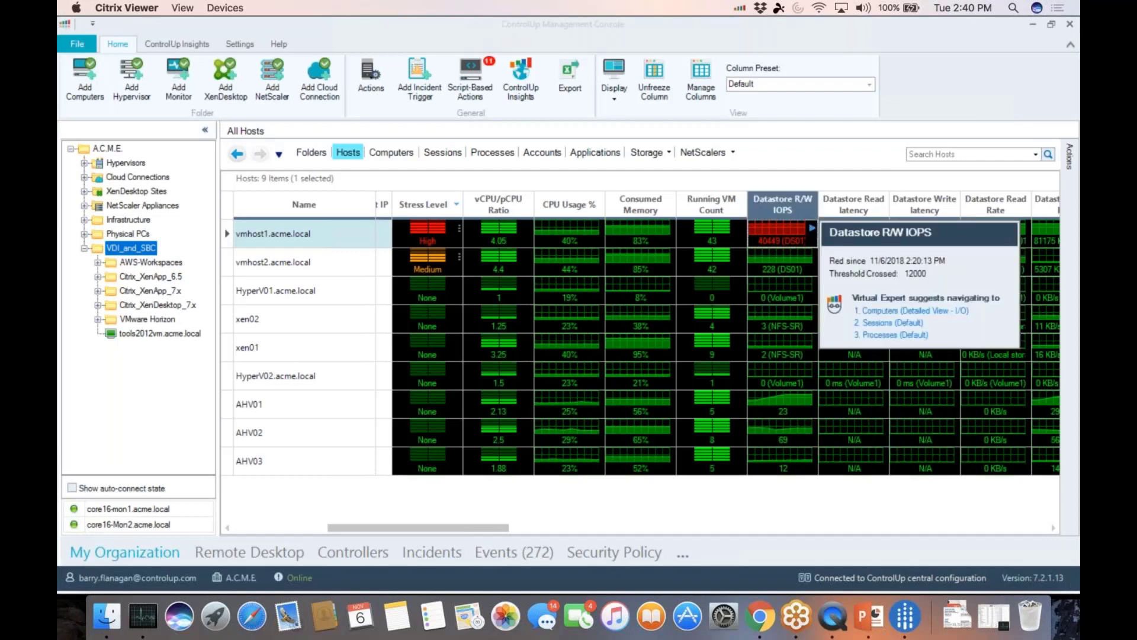
click(810, 225)
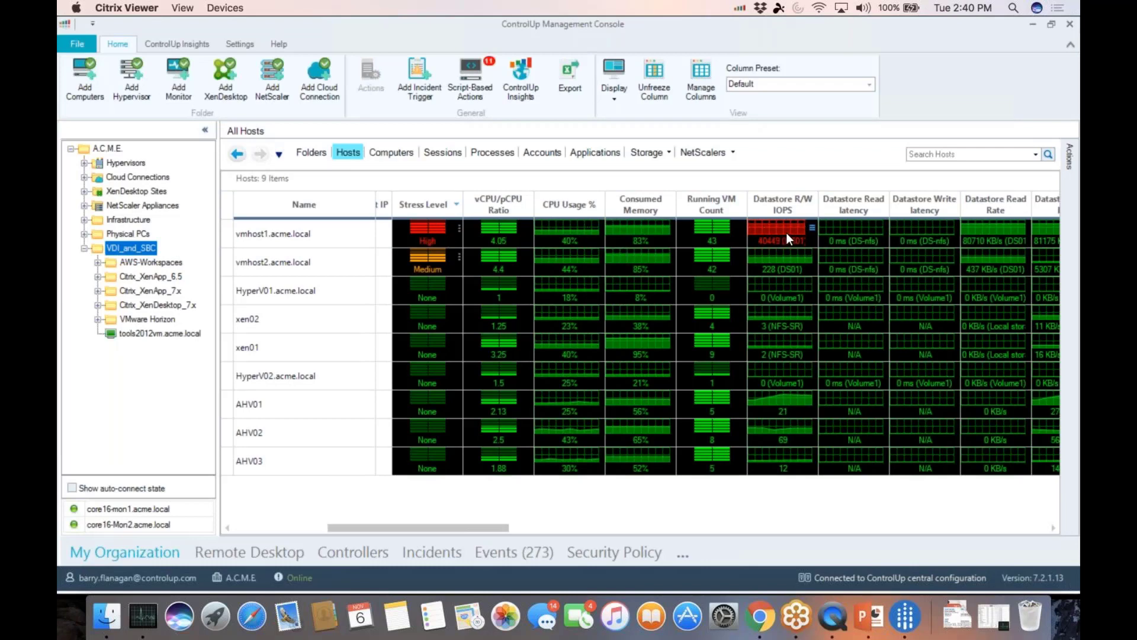
click(812, 226)
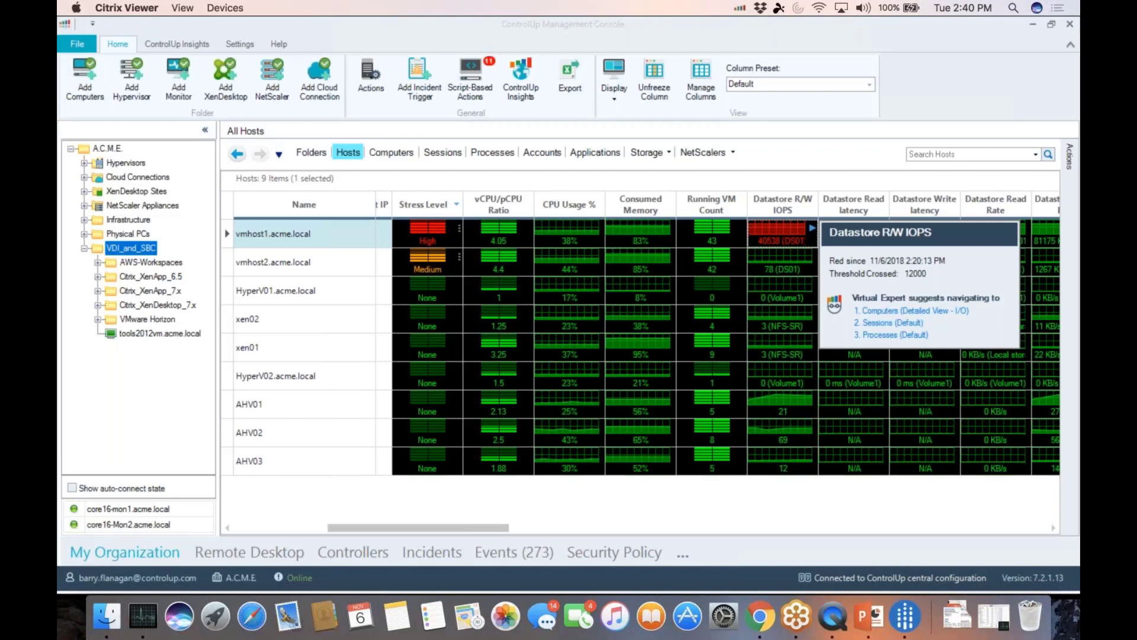
click(917, 318)
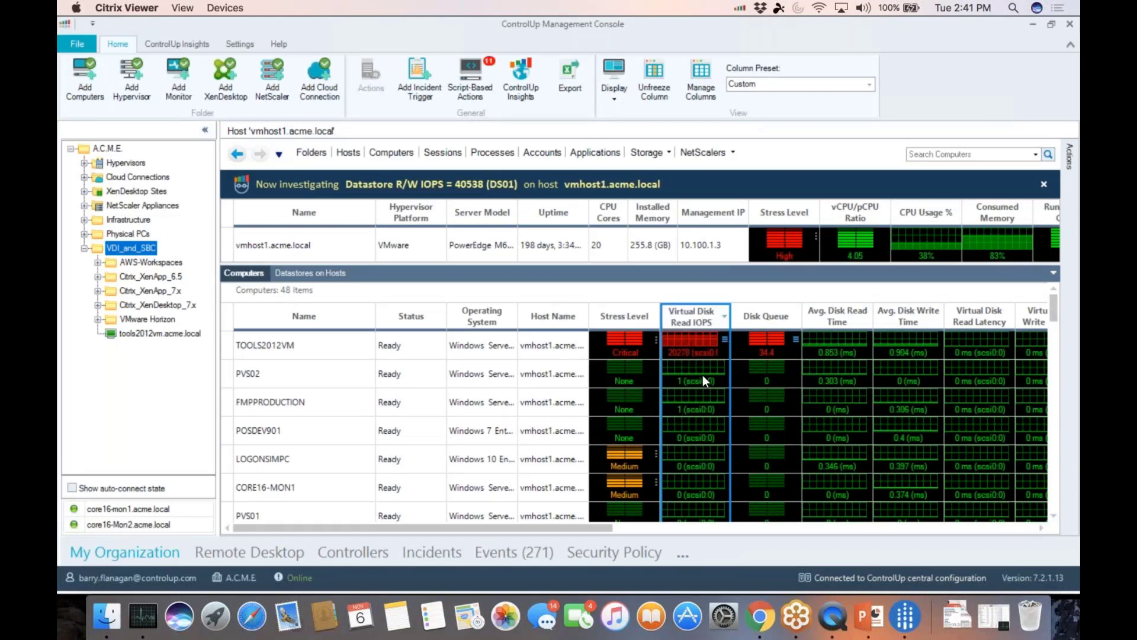
Step: Follow the Virtual Expert suggestion for TOOLS2012VM's red Virtual Disk Read IOPS to its Sessions (Default) view
click(724, 340)
mouse_move(724, 340)
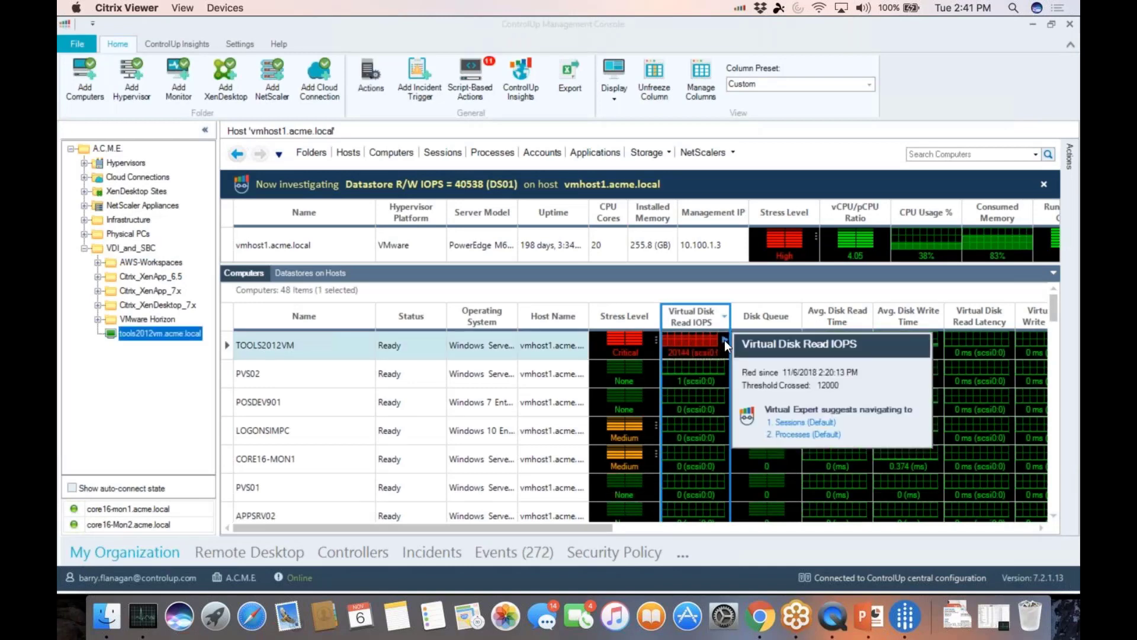
click(801, 421)
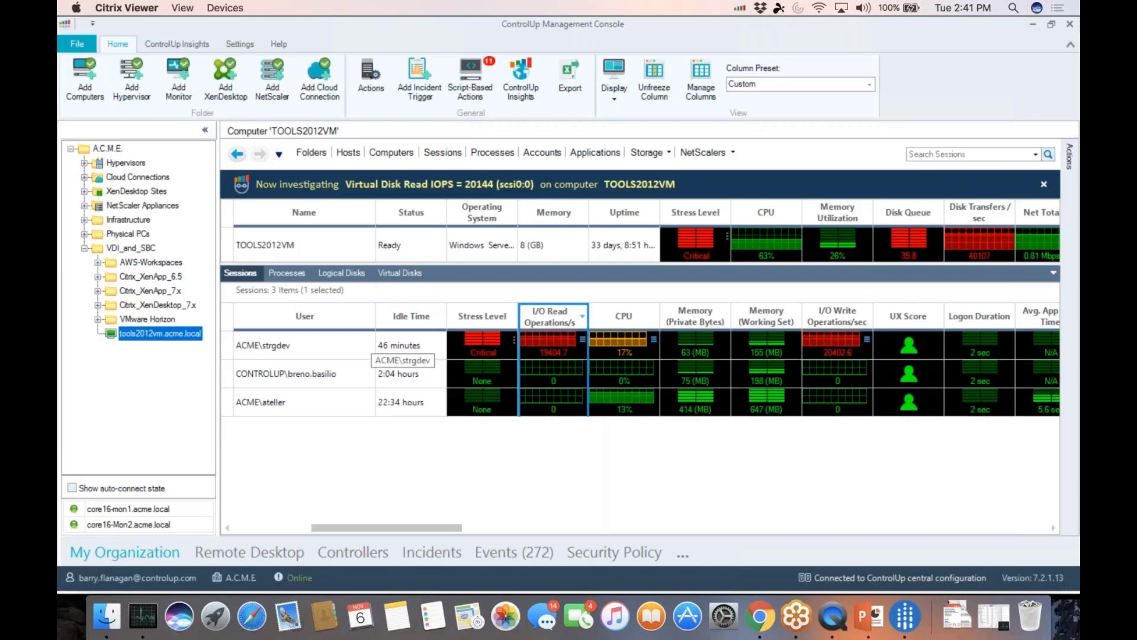
Step: Trace the critical session's red I/O Read Operations/sec to its processes and select Dynamo.exe
click(583, 339)
click(649, 424)
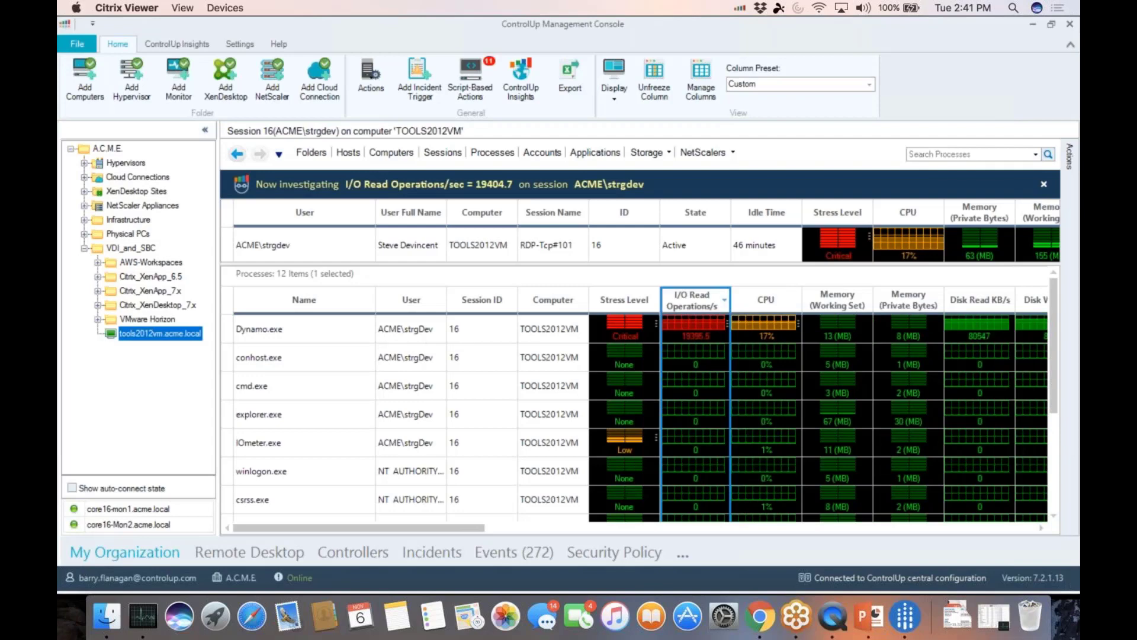
click(304, 329)
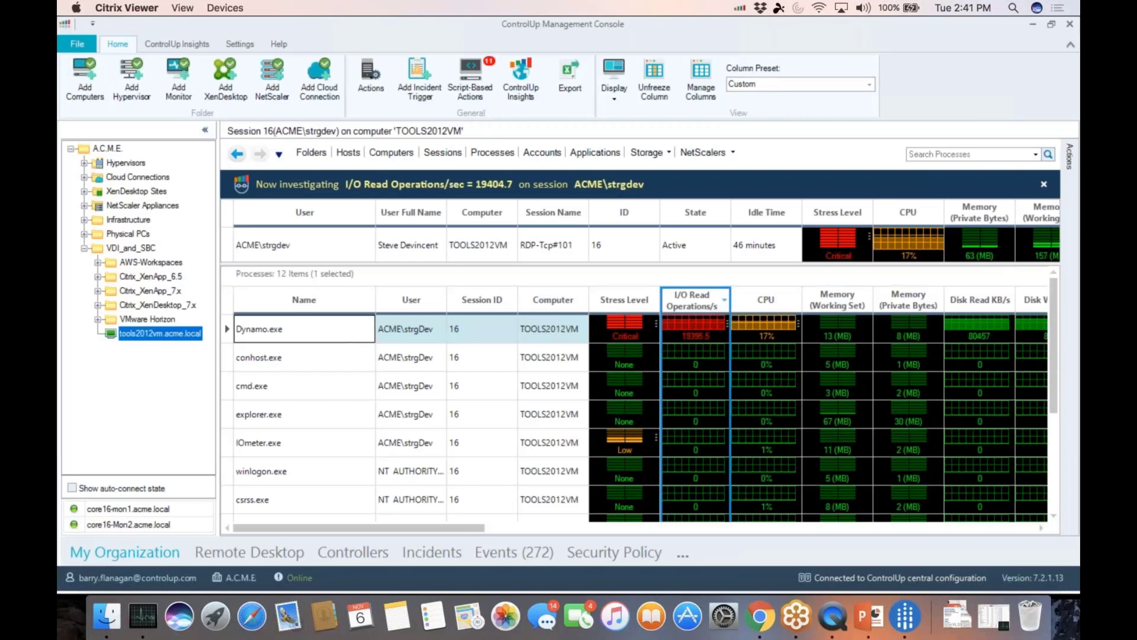
Step: Review the management actions available for the session under investigation, including the Group Policy options
click(287, 253)
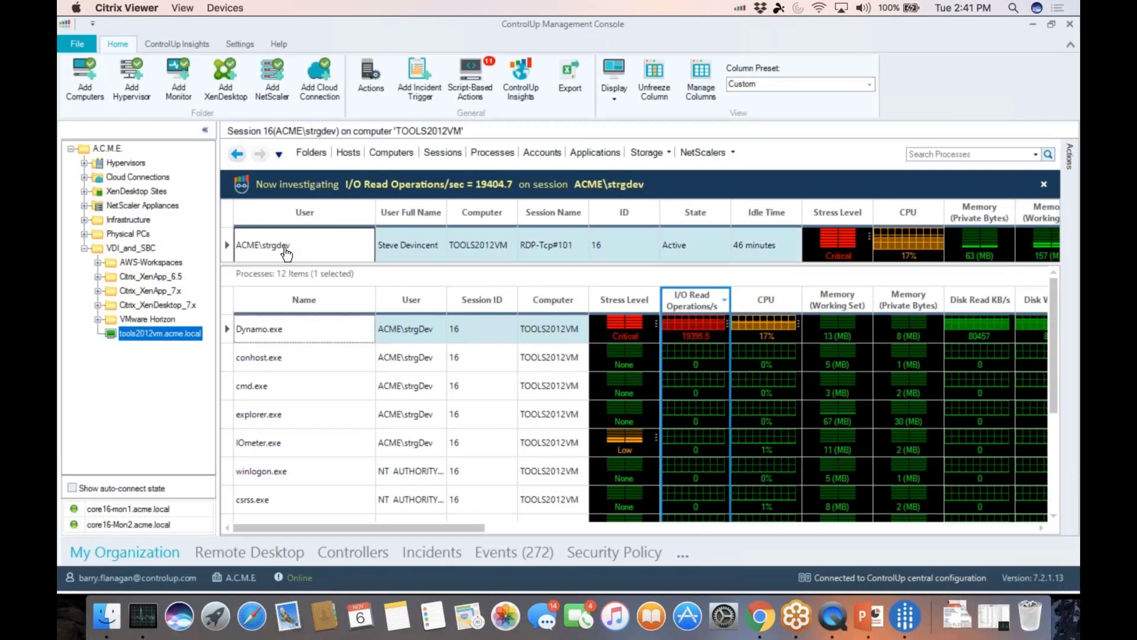
right_click(285, 247)
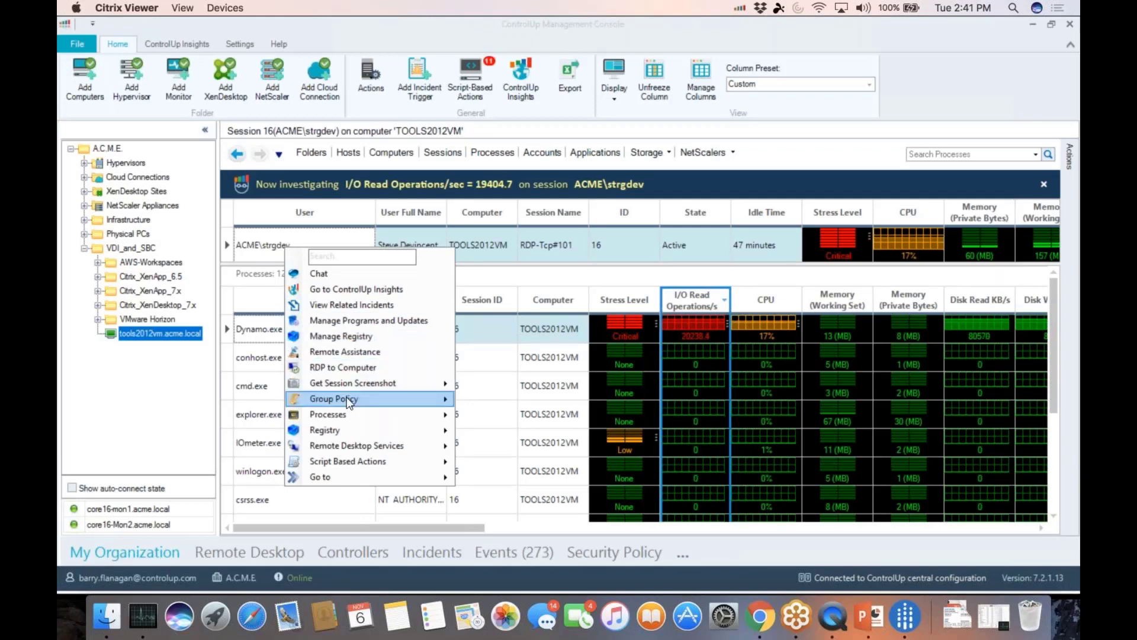
mouse_move(349, 402)
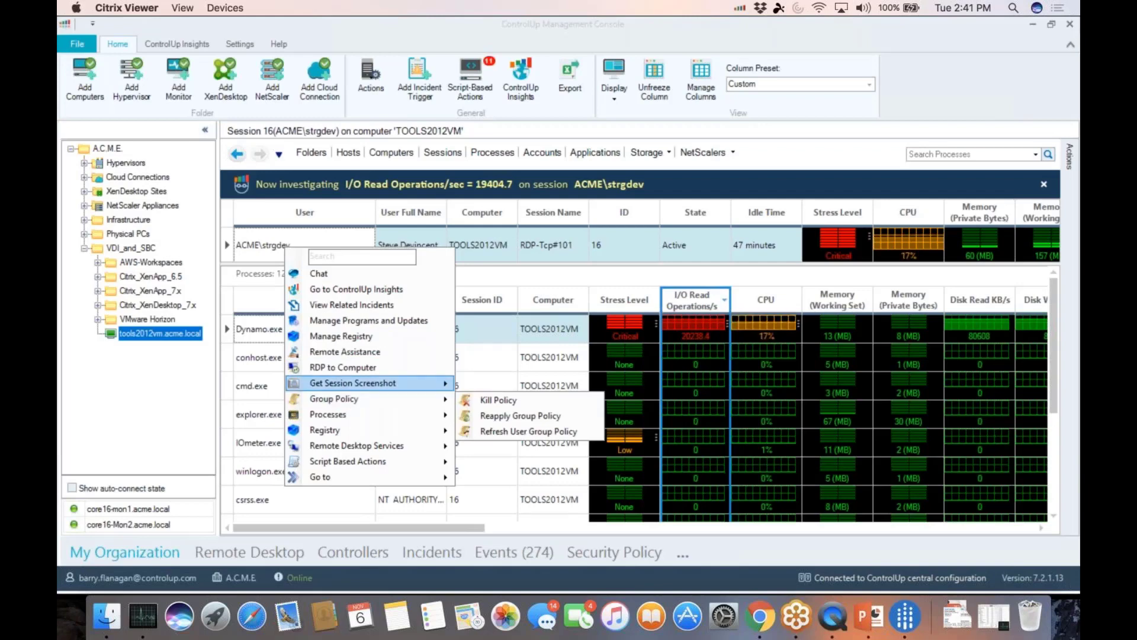
click(342, 367)
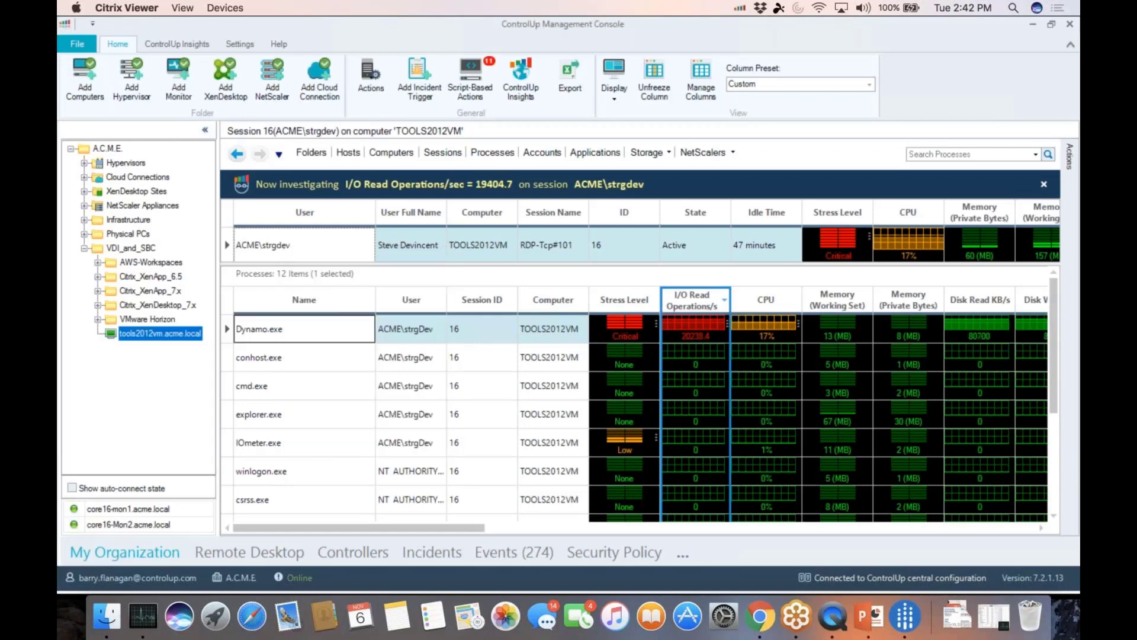
Step: Get a screenshot of the session running Dynamo.exe without notifying the user, close it, and review the process's available actions
key(shift+F10)
mouse_move(339, 407)
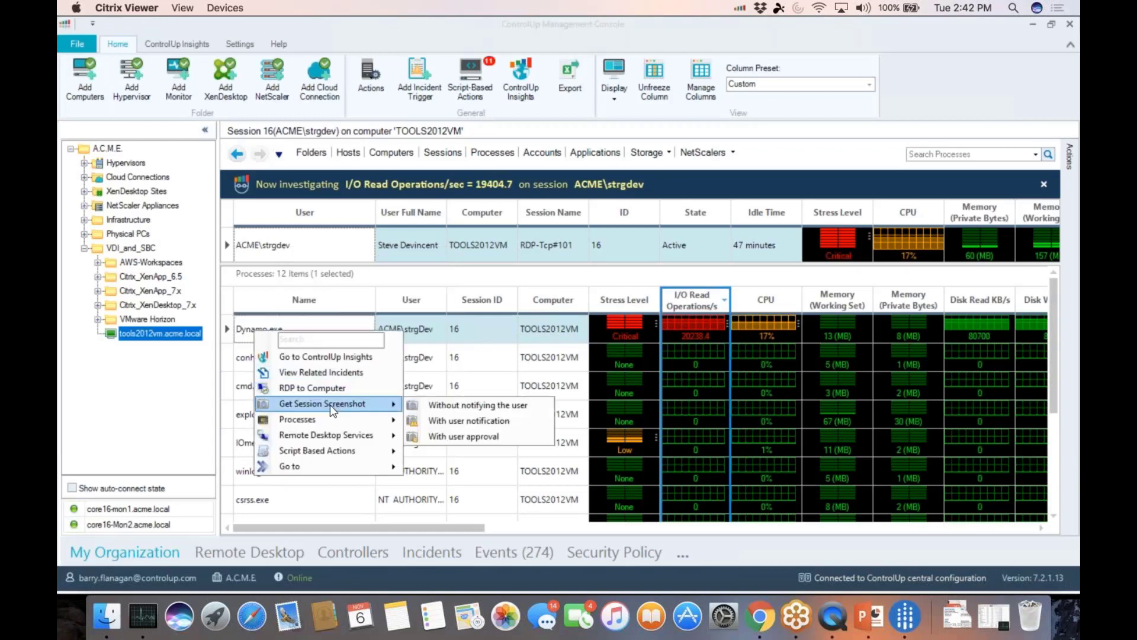
click(475, 407)
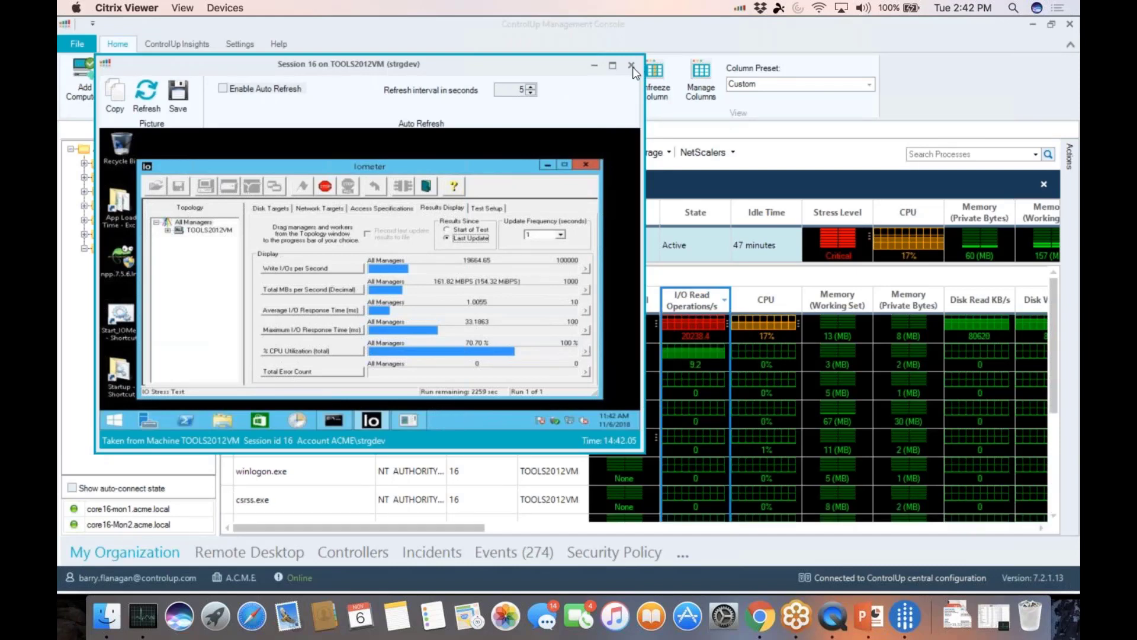
click(632, 65)
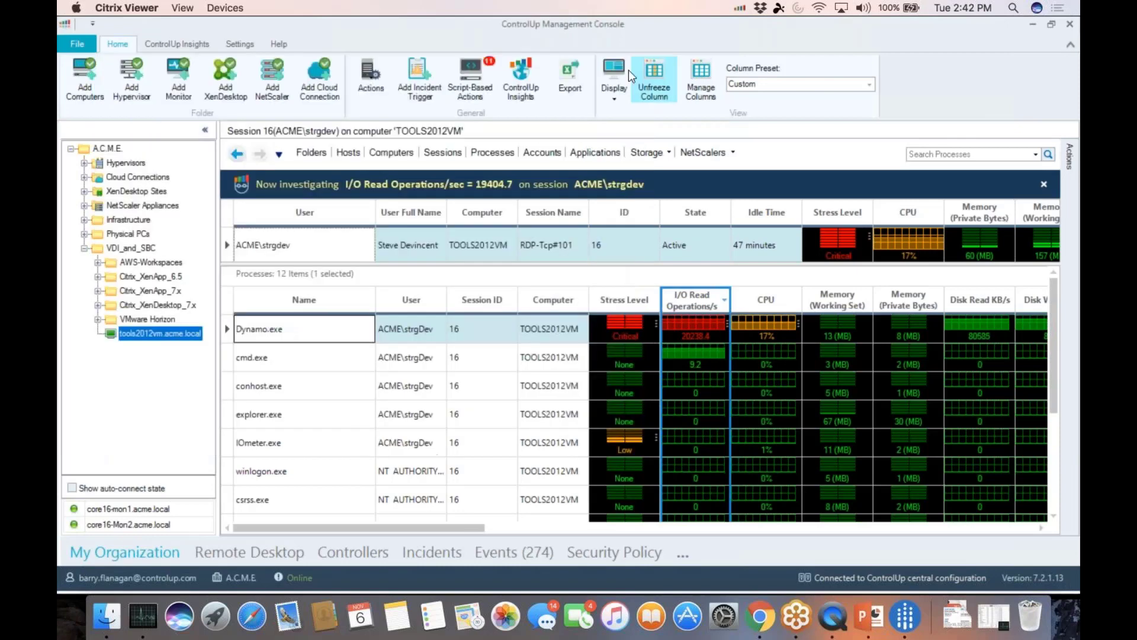
right_click(255, 329)
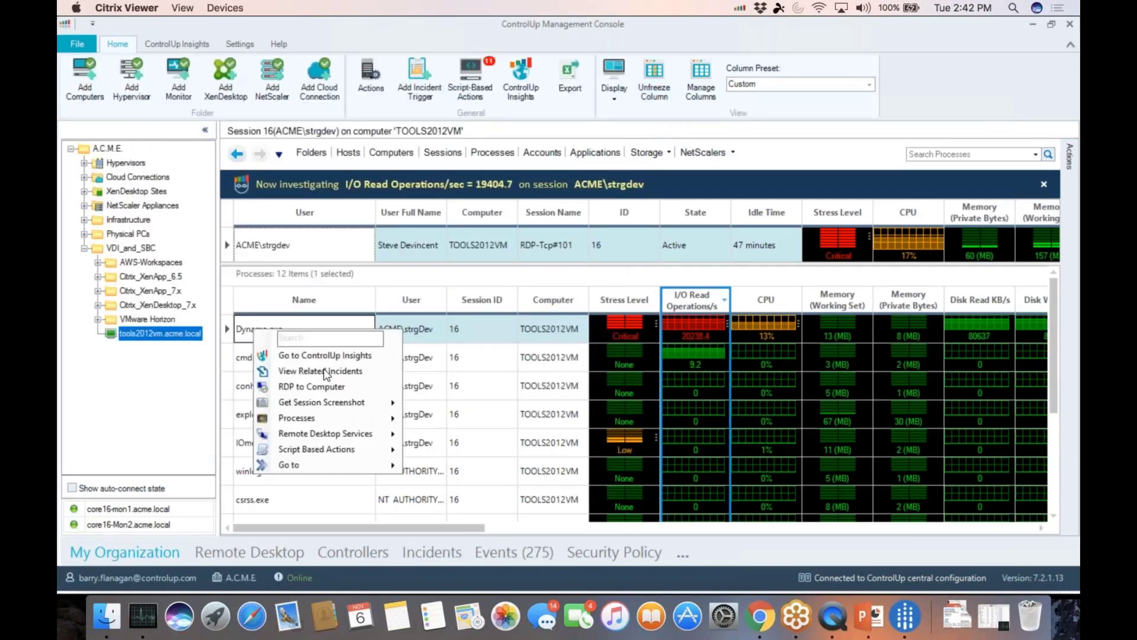
mouse_move(331, 423)
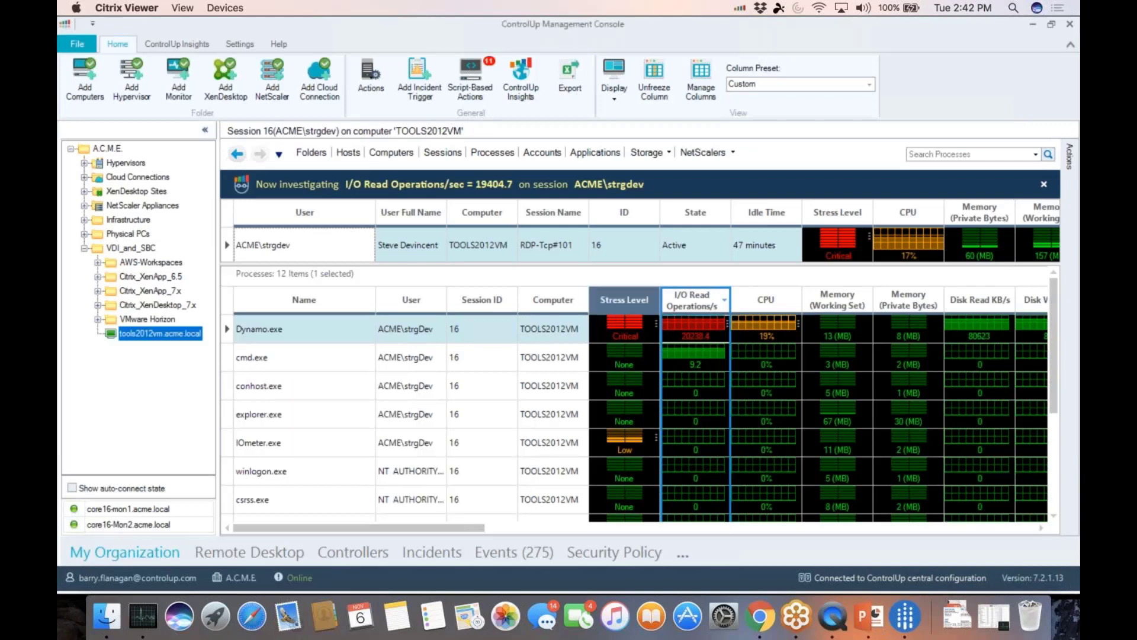
Step: Show all sessions with the UX Score column preset and bring the logon and latency metrics into view
click(440, 153)
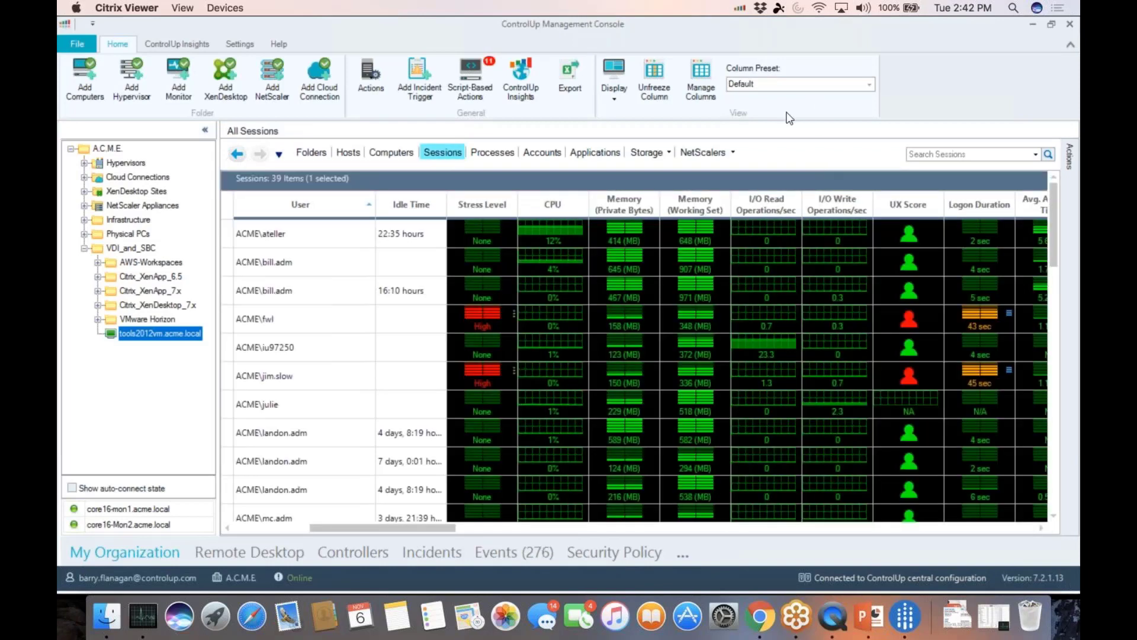
click(831, 87)
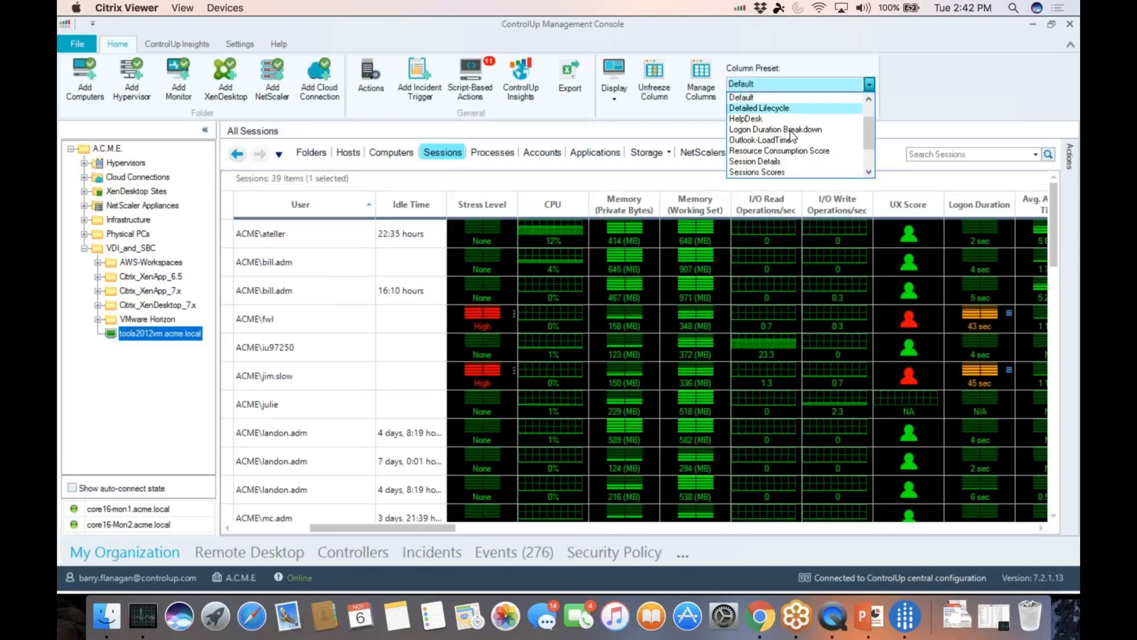
drag(870, 140, 871, 152)
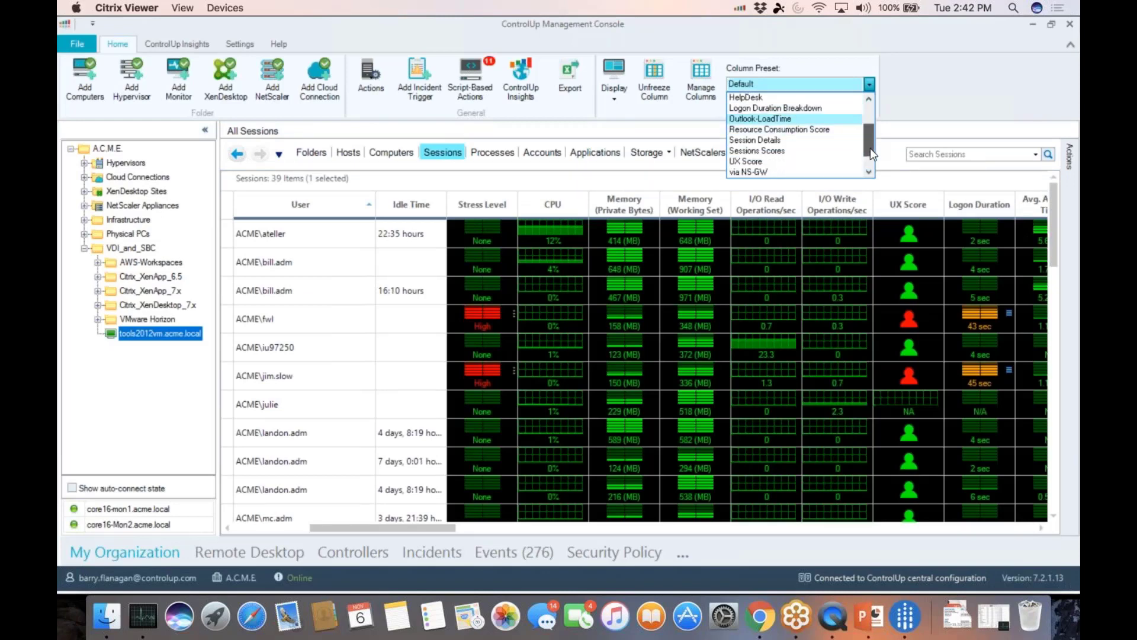
key(Escape)
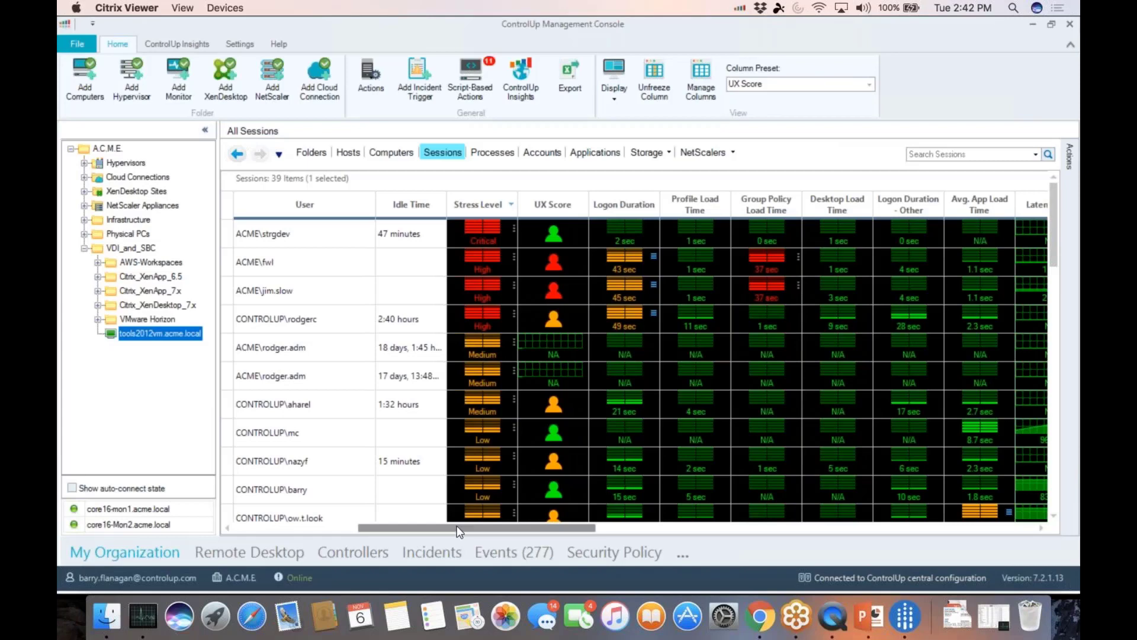
drag(457, 525, 479, 529)
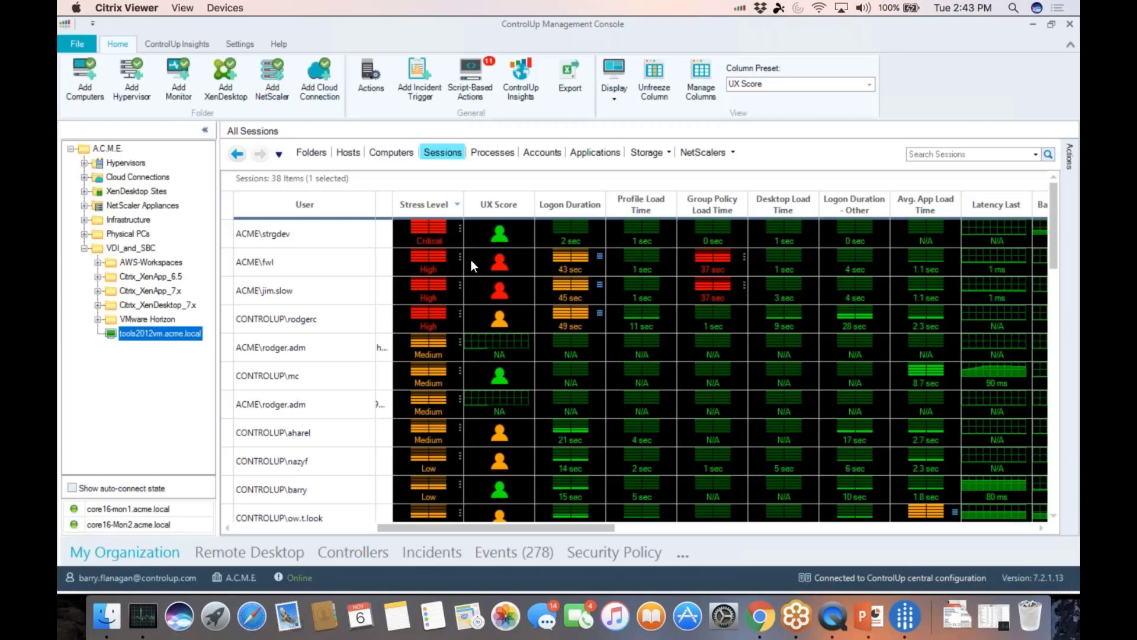
Step: Run the Analyze GPO Extensions Load Time script on the first session with a red Group Policy Load Time, and close its results
right_click(715, 262)
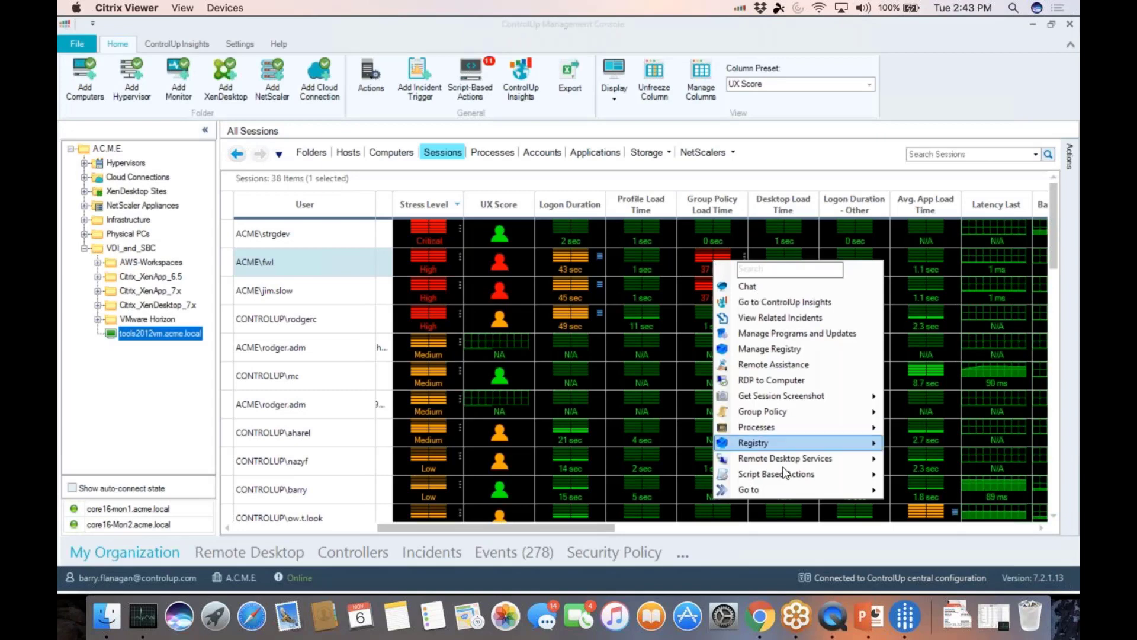
mouse_move(786, 478)
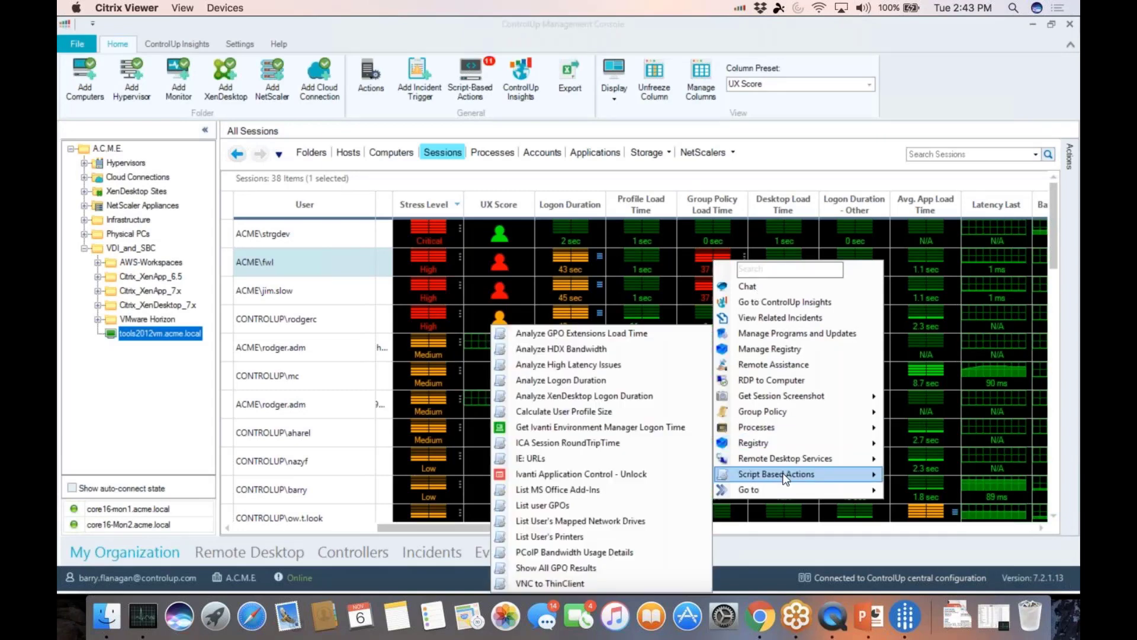
click(599, 332)
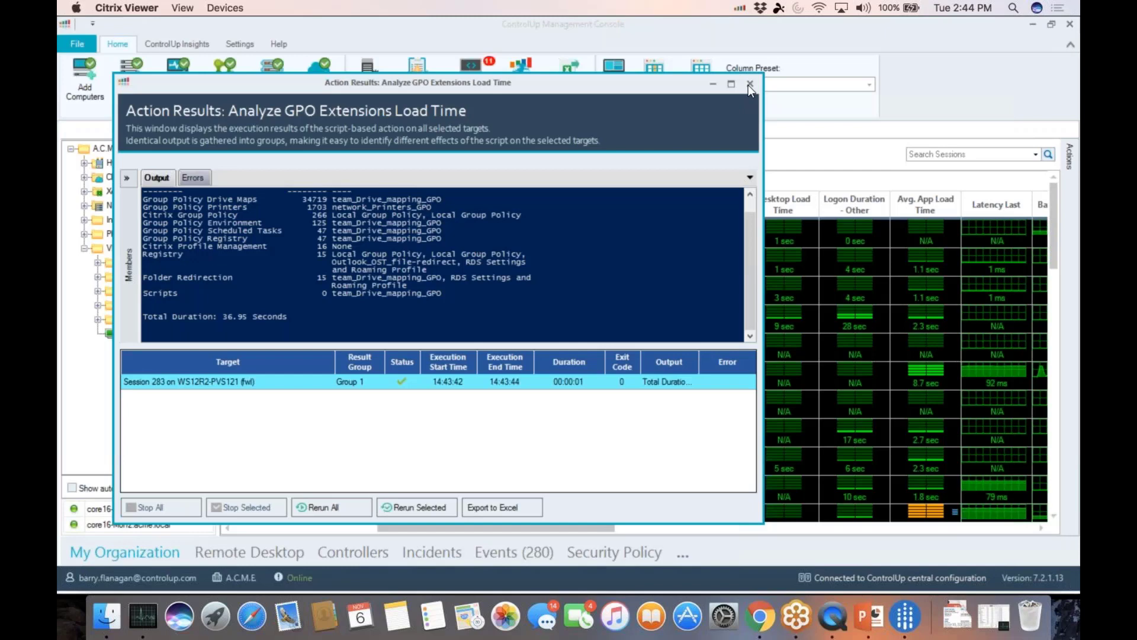
click(749, 84)
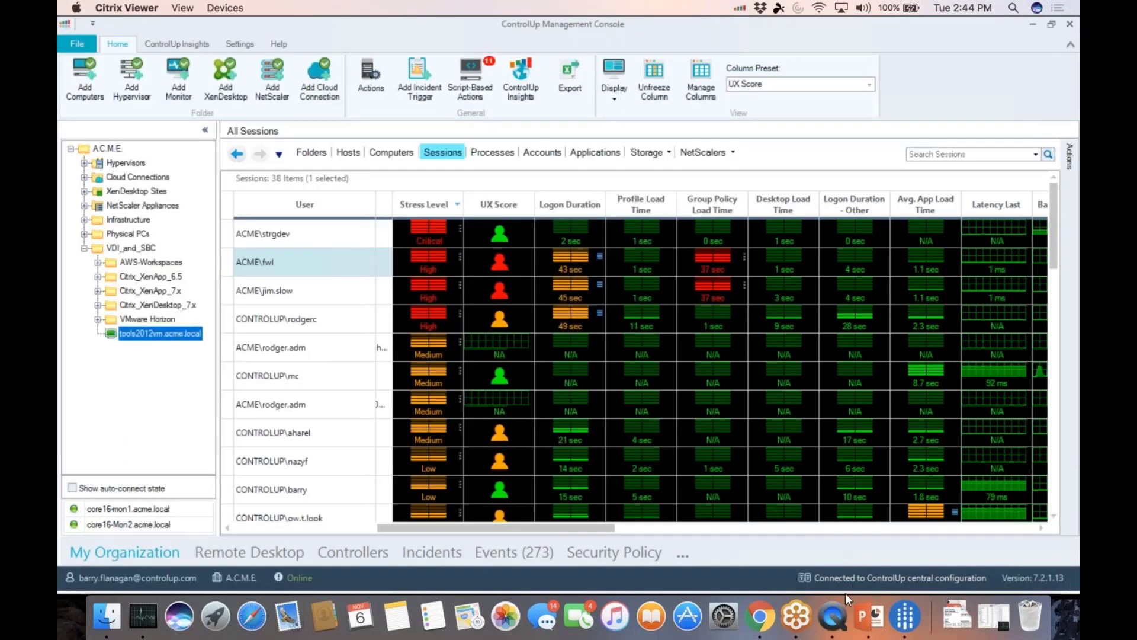
Step: Switch to QuickTime Player and reposition the FSLogix DISABLED.mp4 window so that the whole video frame fits above the Dock
click(832, 616)
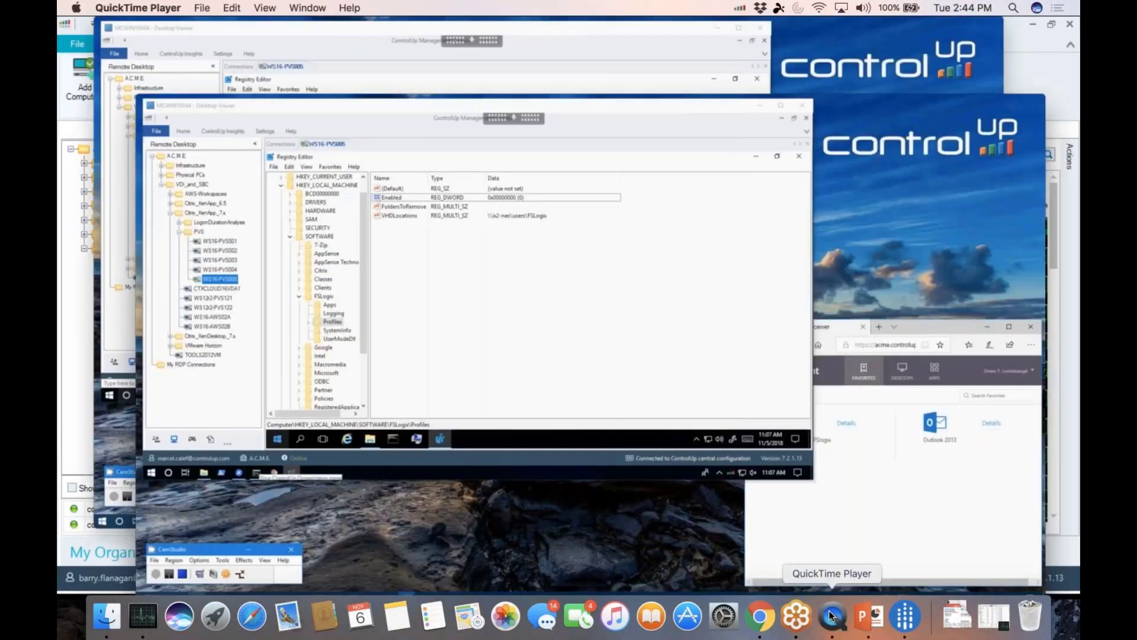
drag(603, 104, 579, 39)
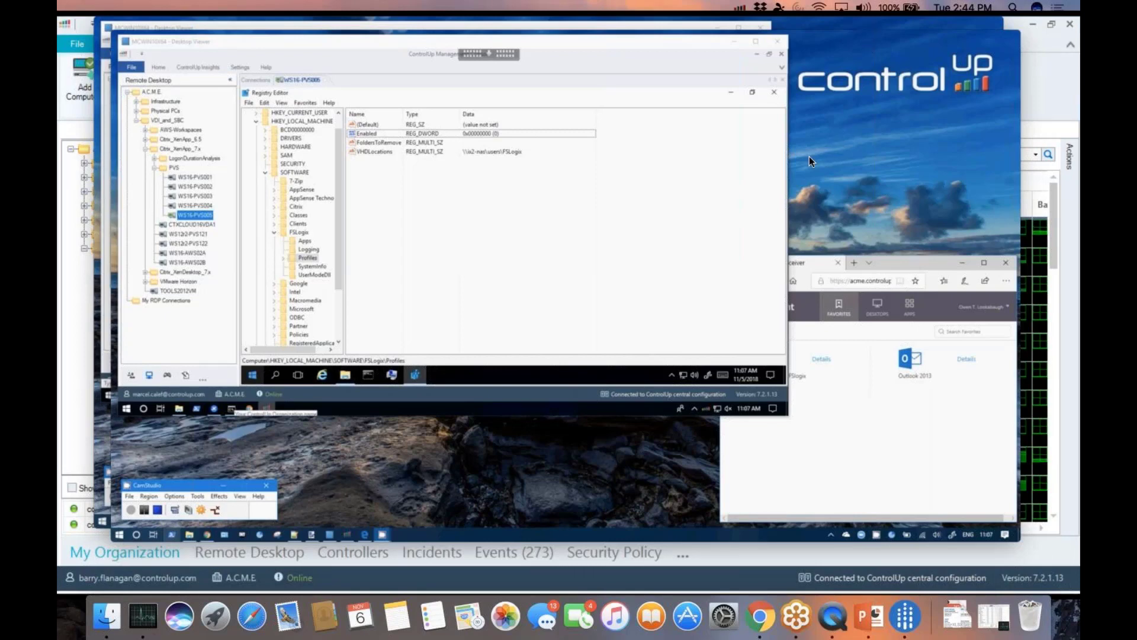
mouse_move(663, 264)
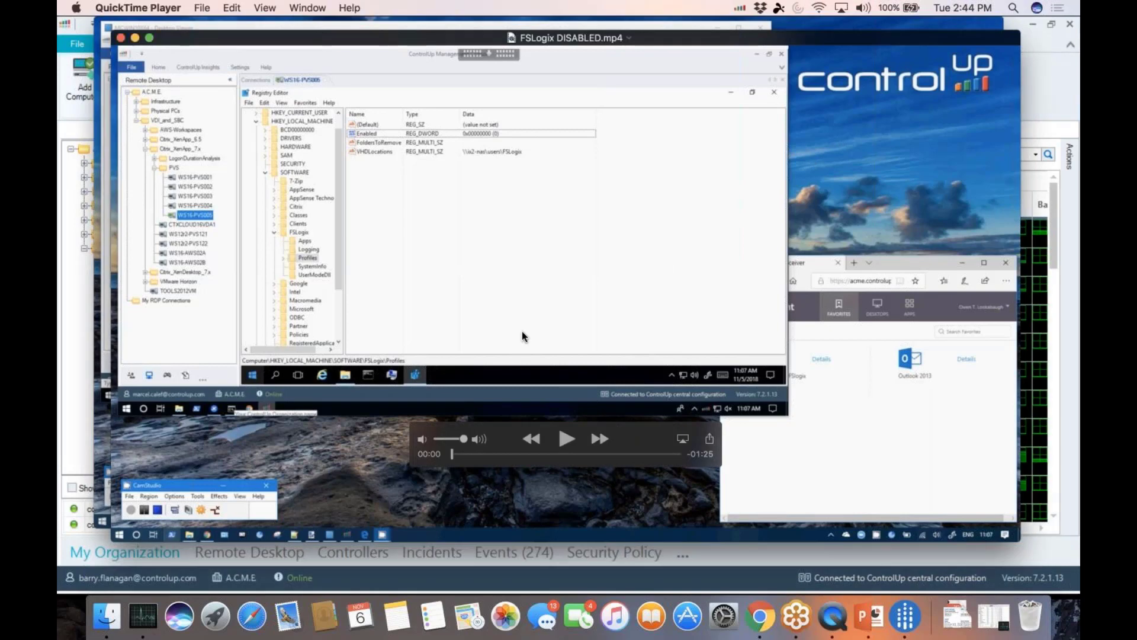
mouse_move(788, 287)
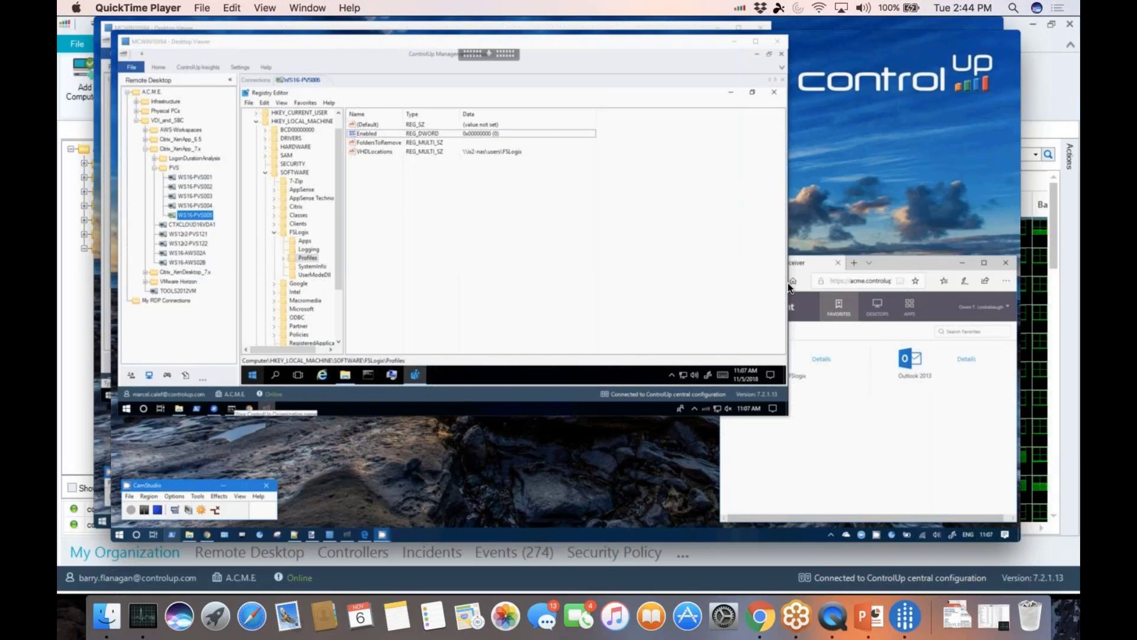
Step: Switch to the ControlUp console in Citrix Viewer, list all processes and bring their disk, network and I/O metrics into view
click(760, 616)
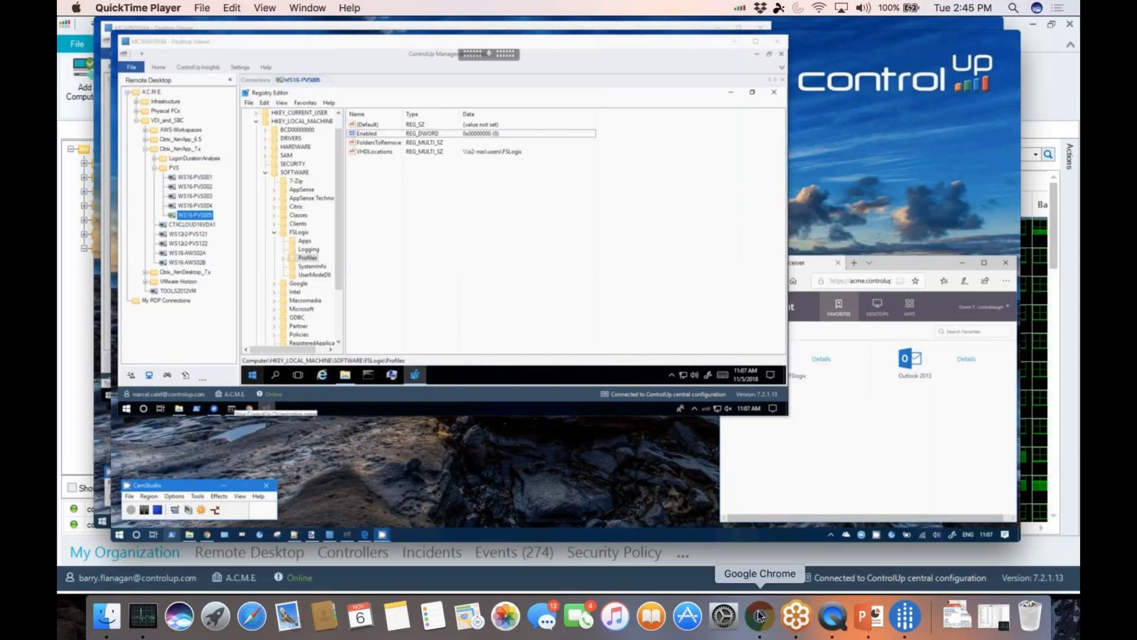
click(904, 618)
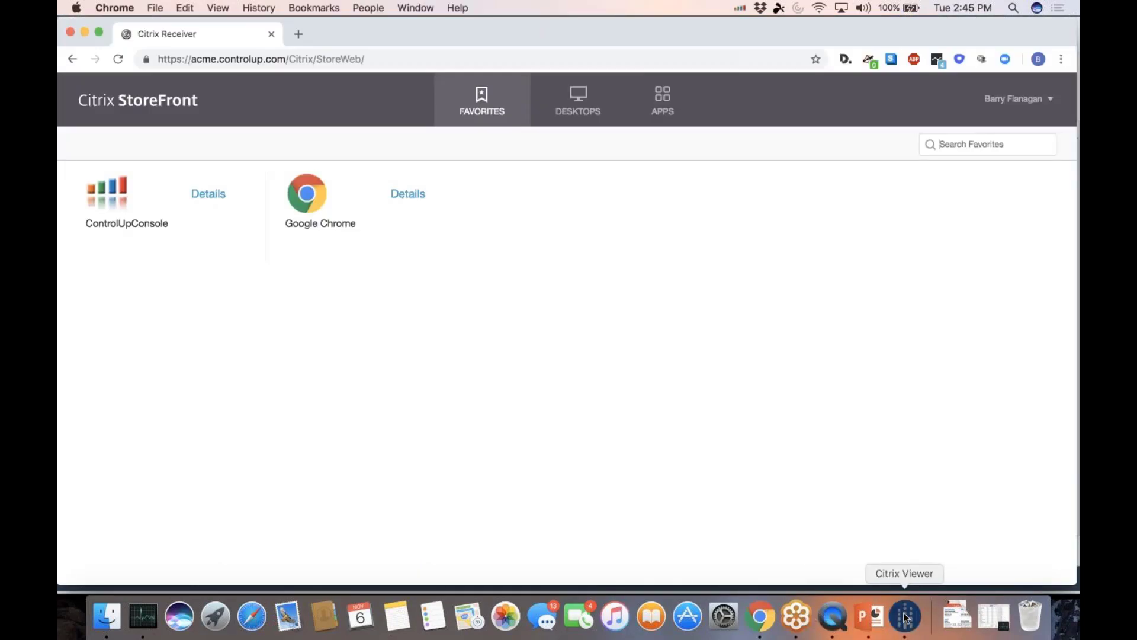
click(489, 152)
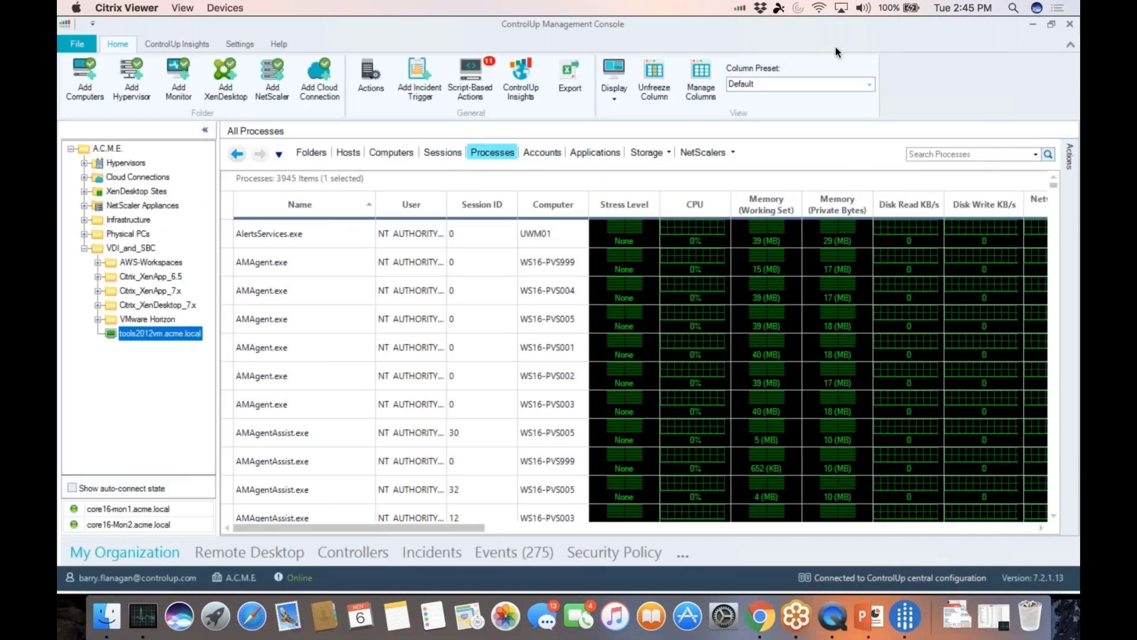
drag(439, 526, 595, 528)
click(869, 84)
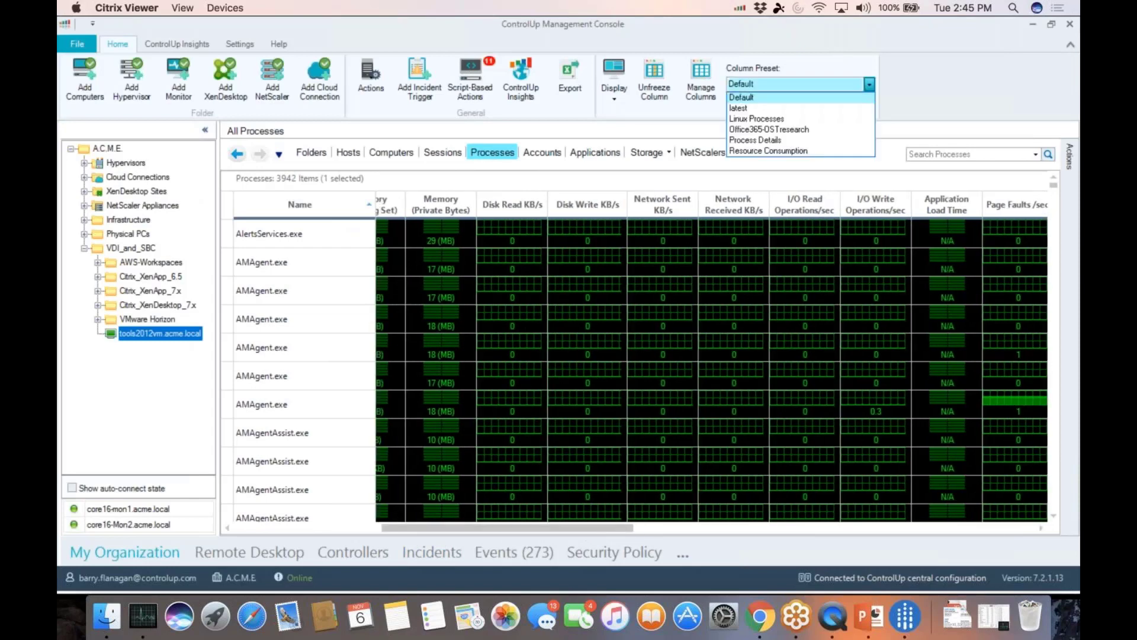
click(815, 86)
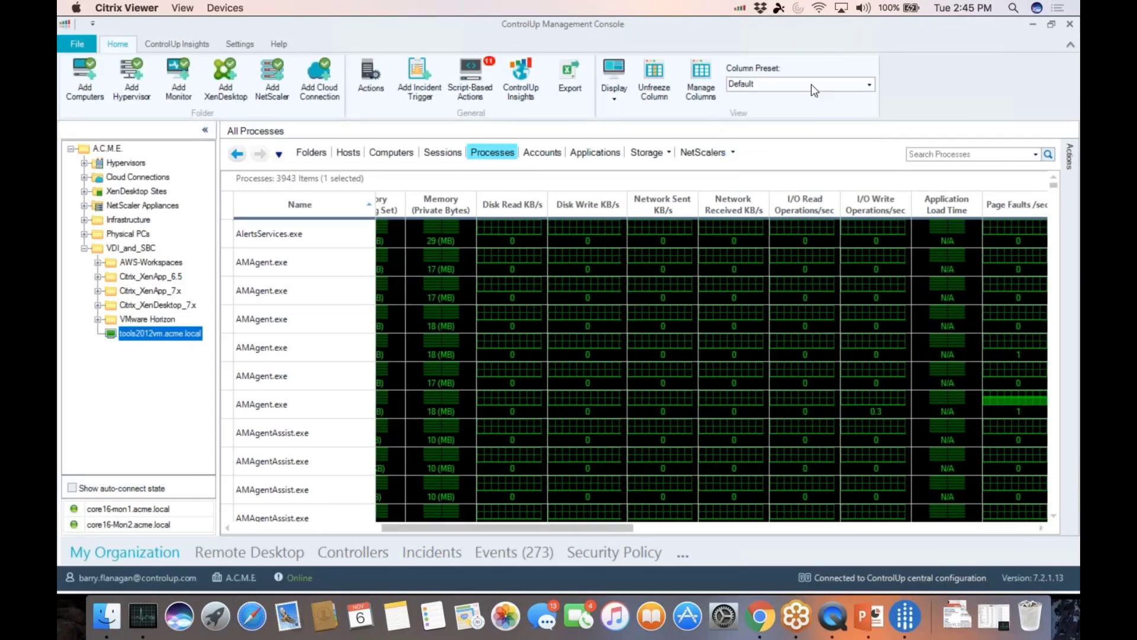
Step: Apply the Office365-OSTresearch column preset to the process list and then show all applications
click(815, 86)
click(804, 130)
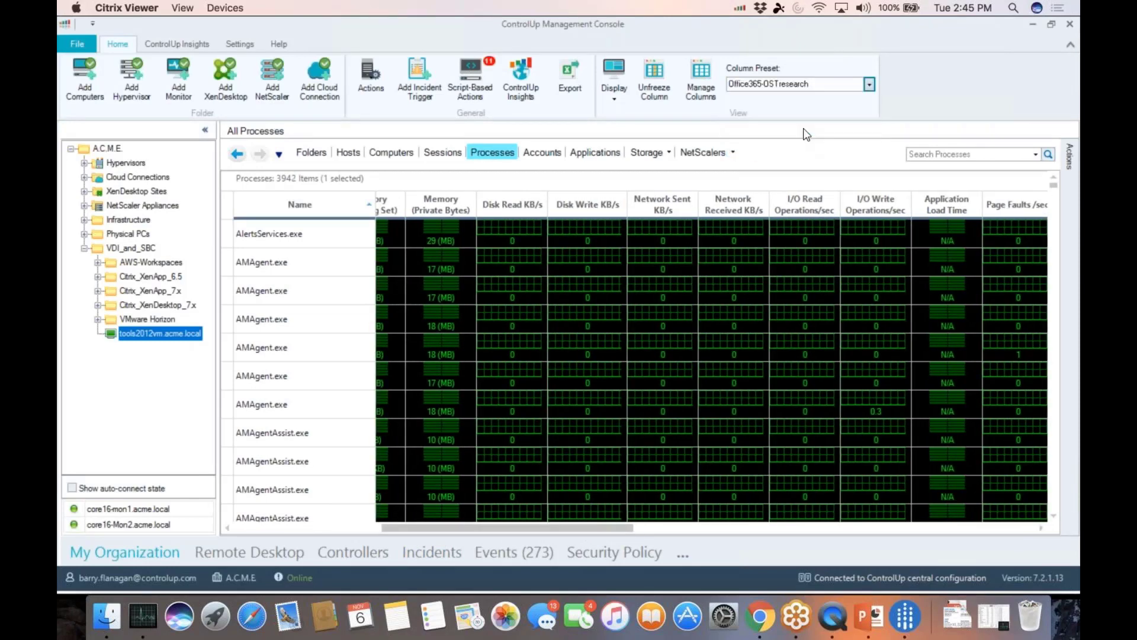
drag(569, 532, 485, 535)
click(599, 152)
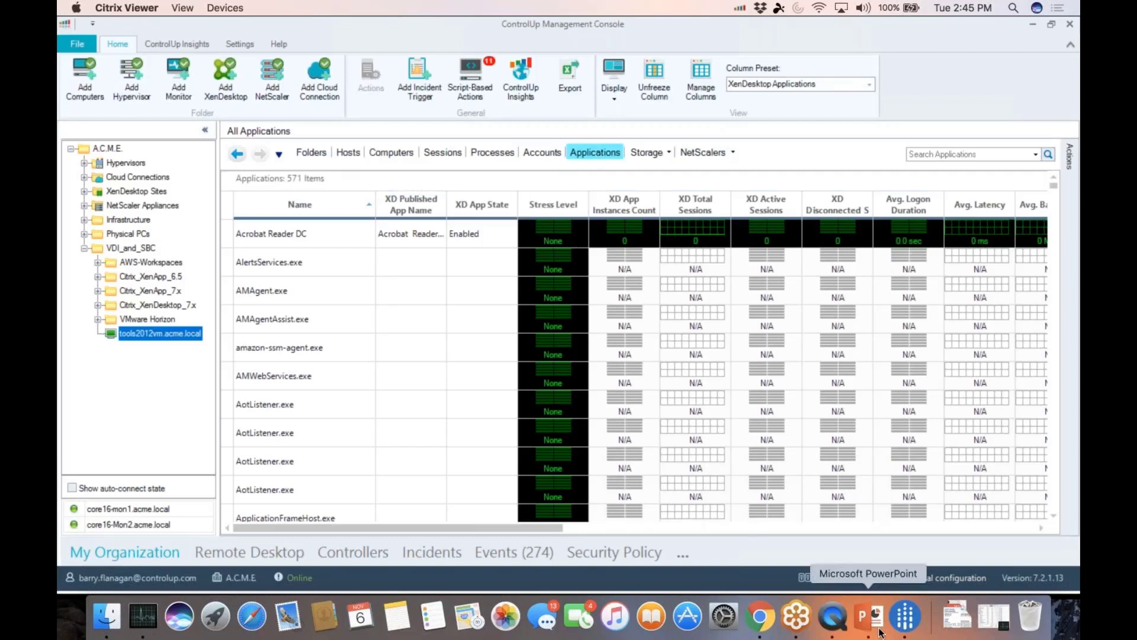
Step: Switch to QuickTime Player and play FSLogix DISABLED.mp4 from the beginning
click(832, 621)
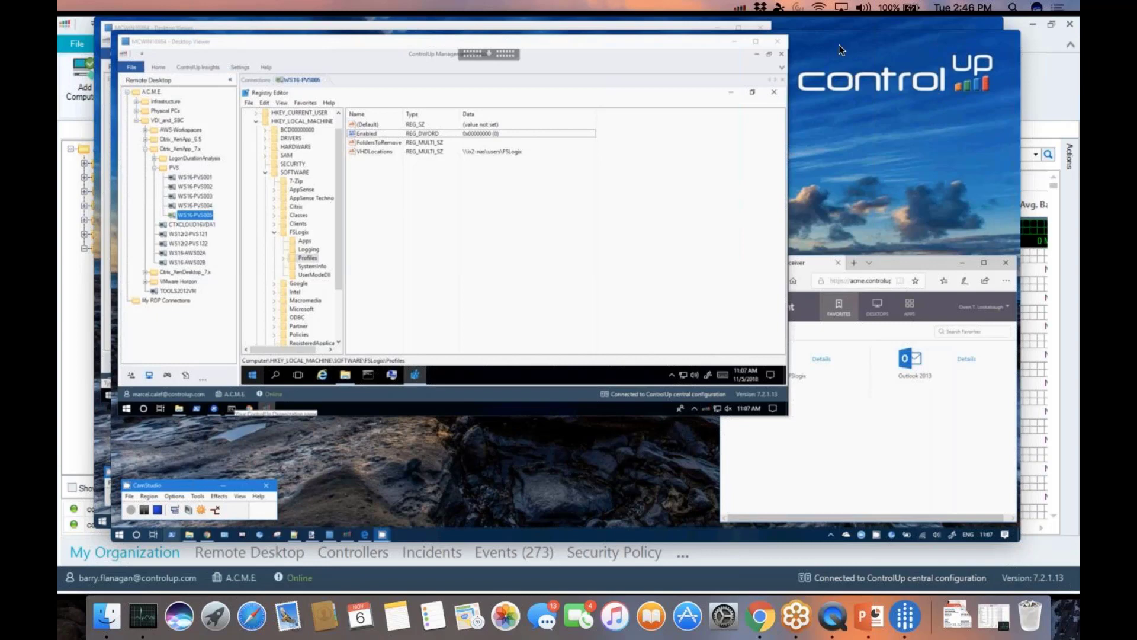
mouse_move(831, 48)
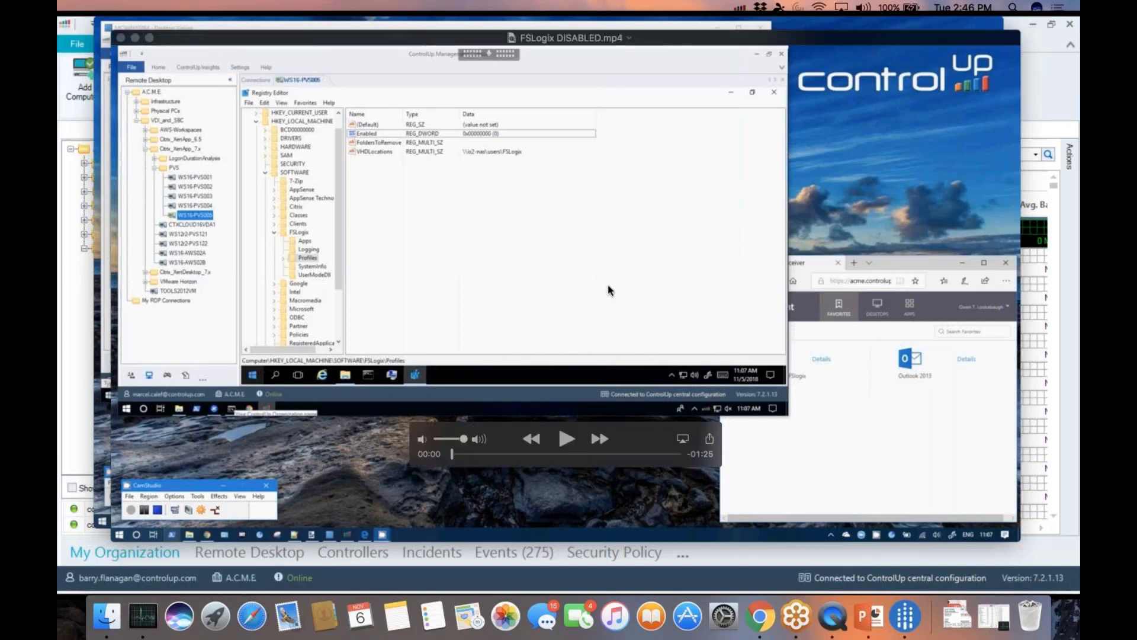
mouse_move(589, 325)
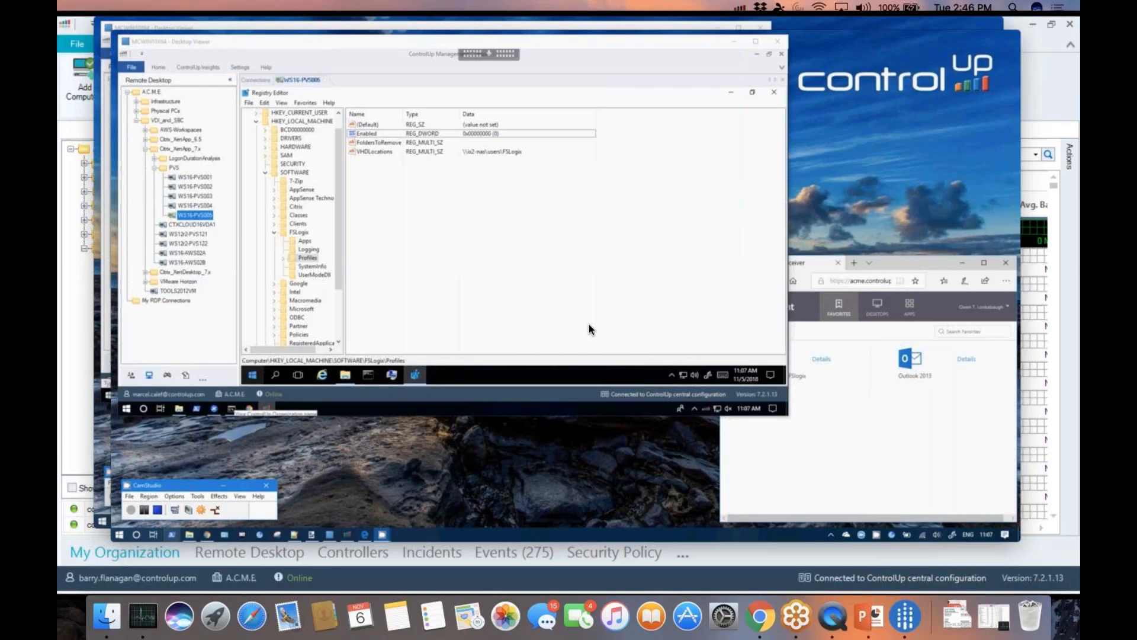
mouse_move(589, 272)
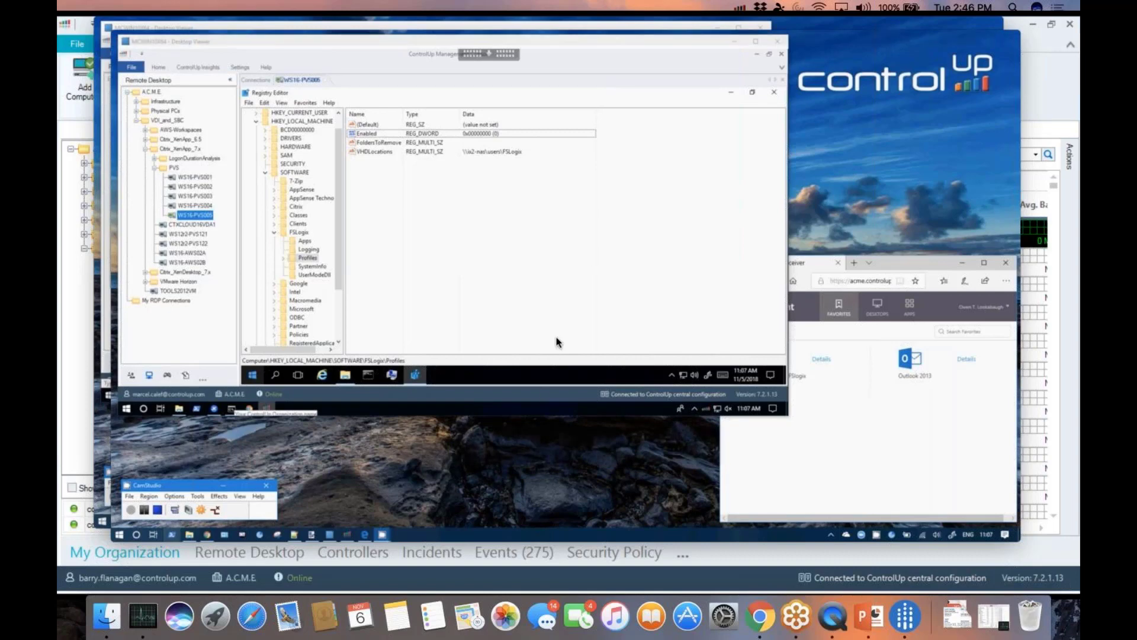
mouse_move(558, 439)
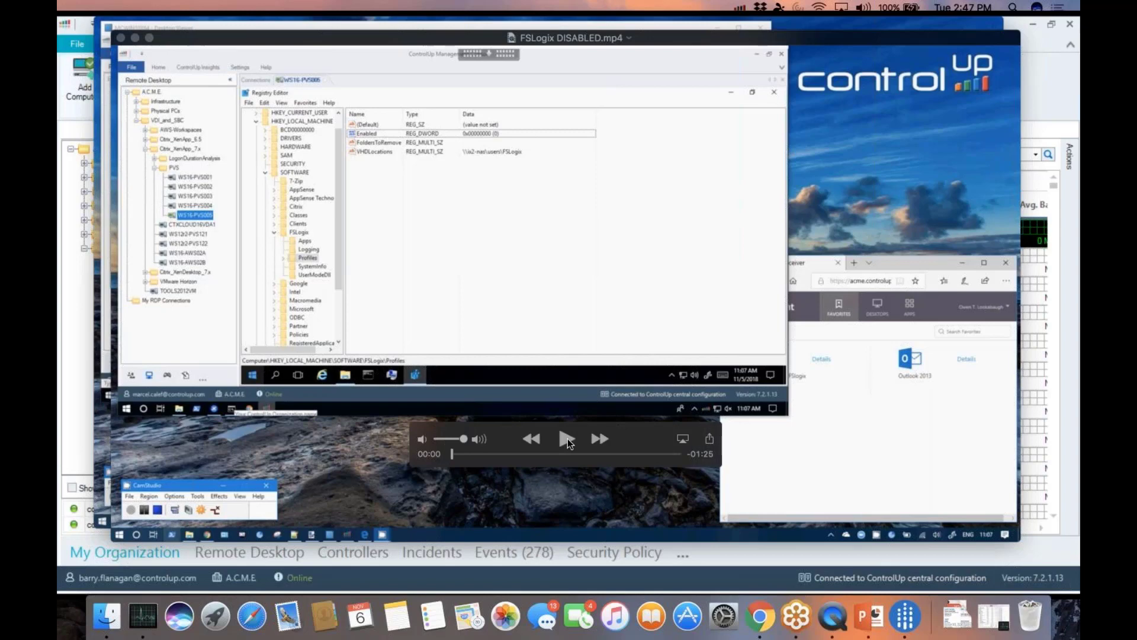
click(567, 440)
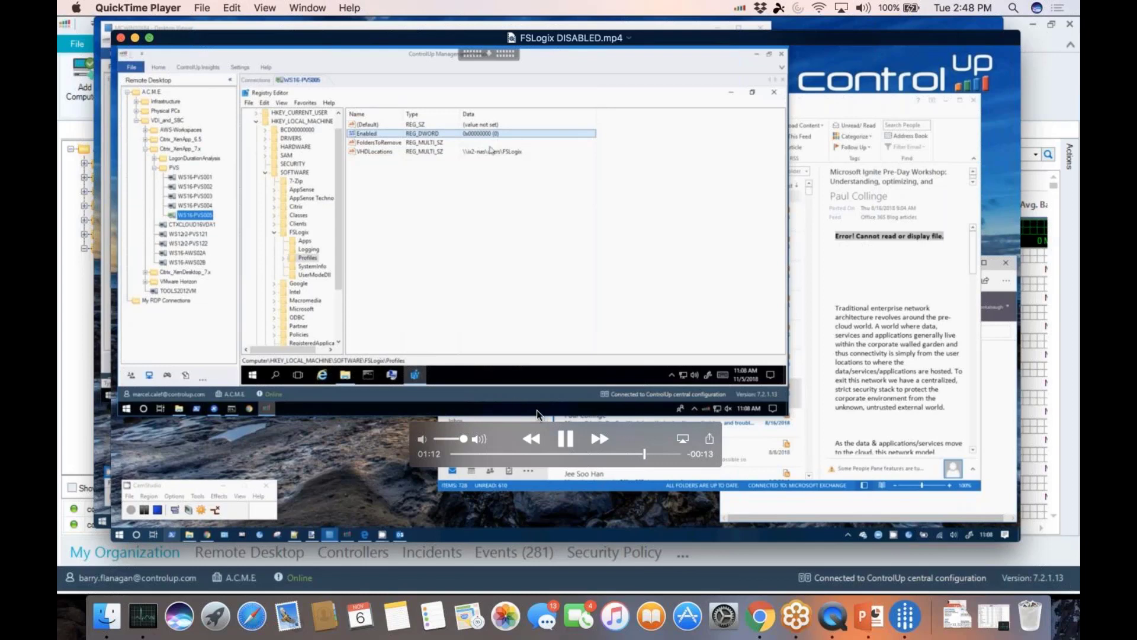
Step: Pause and close FSLogix DISABLED.mp4, and play FSLogix ENABLED.mp4
key(space)
click(121, 38)
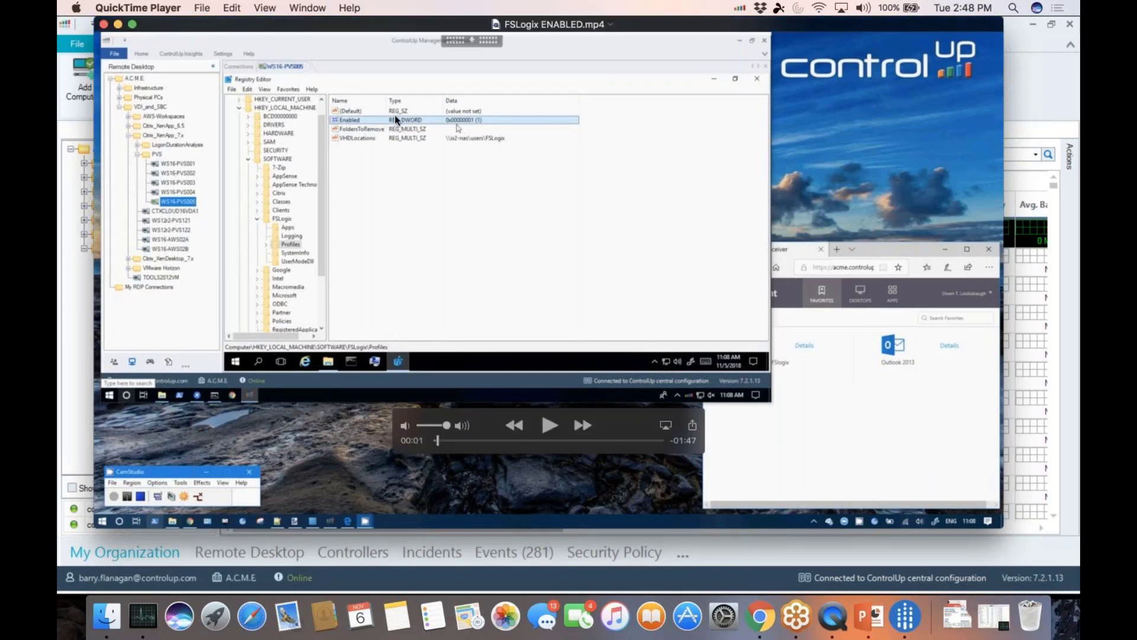
click(550, 426)
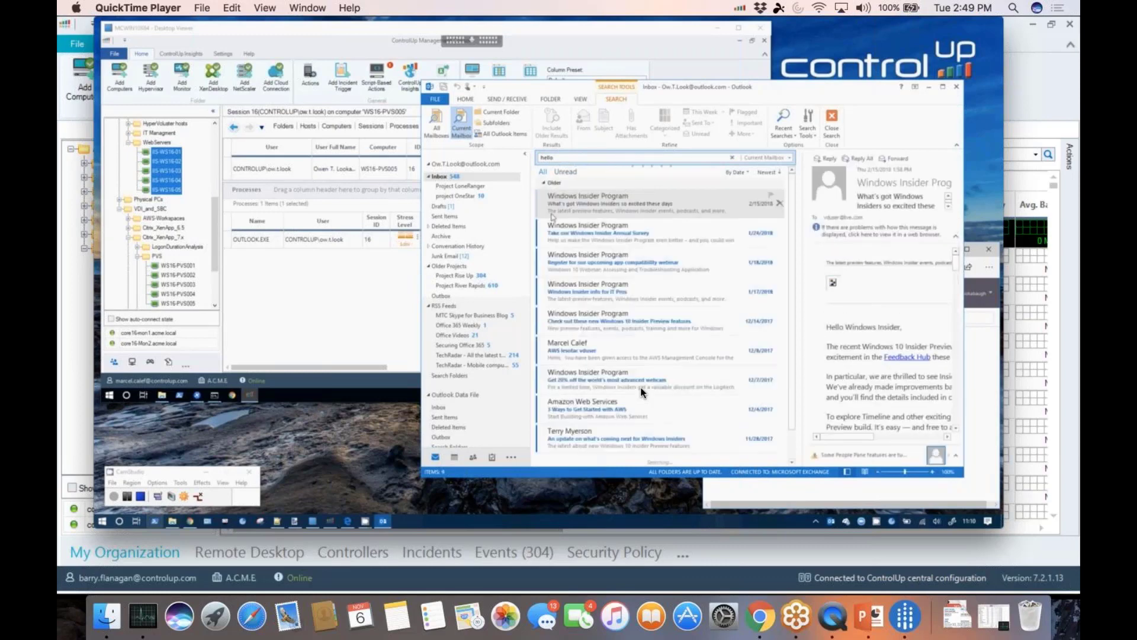
Step: Pause FSLogix ENABLED.mp4 and close its window
mouse_move(649, 454)
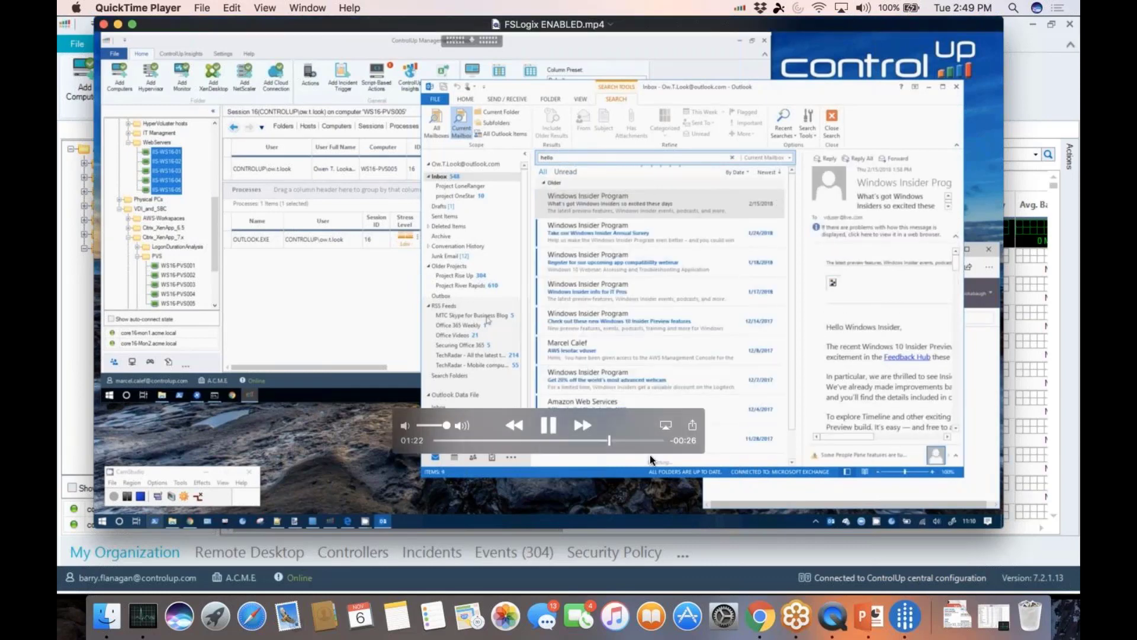
click(549, 424)
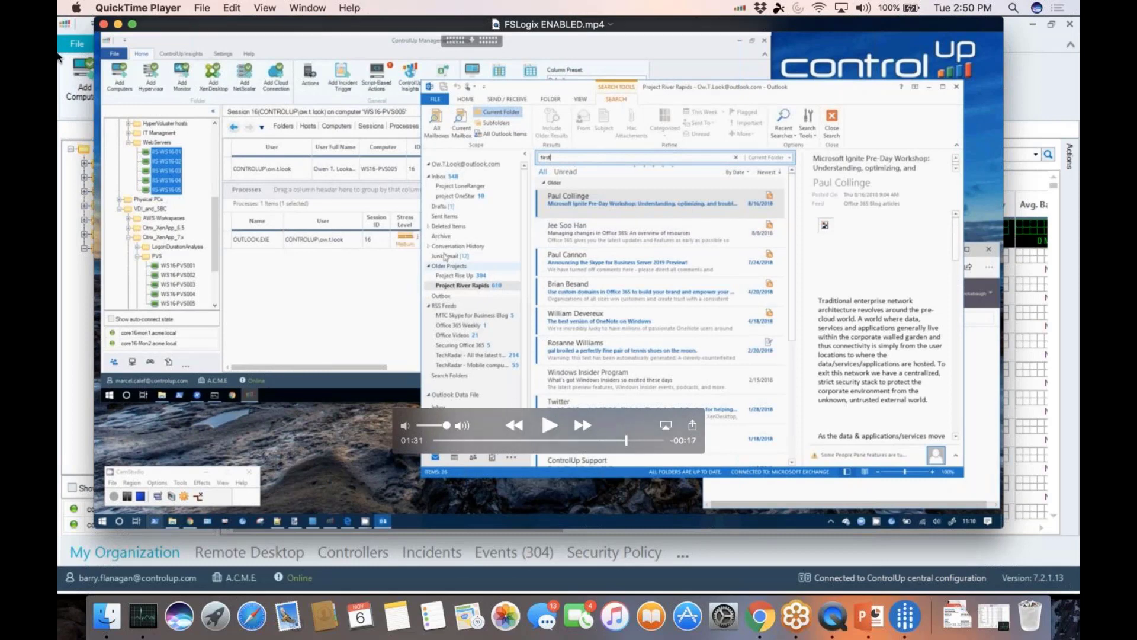
click(104, 24)
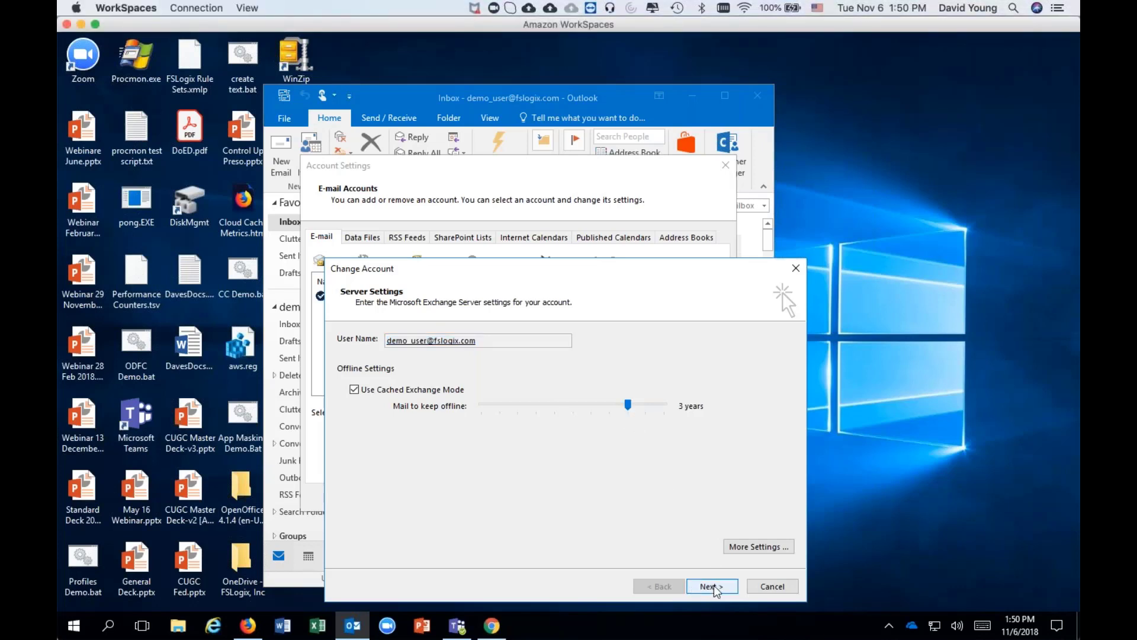
Step: In Outlook on the Amazon WorkSpaces desktop, finish the Exchange account change and close the account settings
click(717, 588)
click(713, 586)
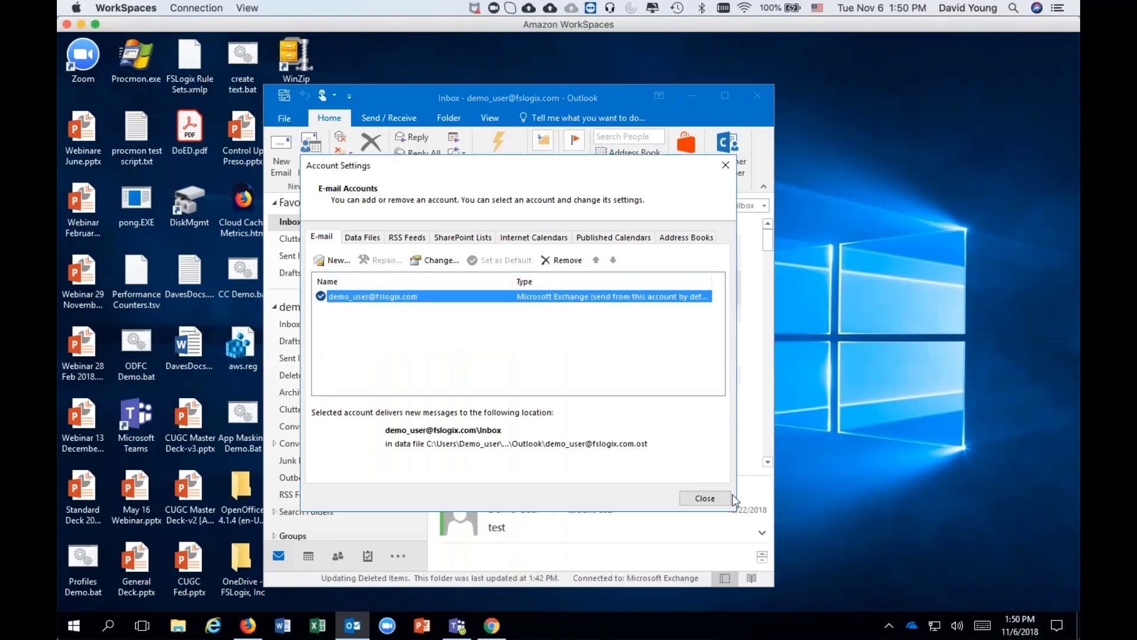
click(708, 567)
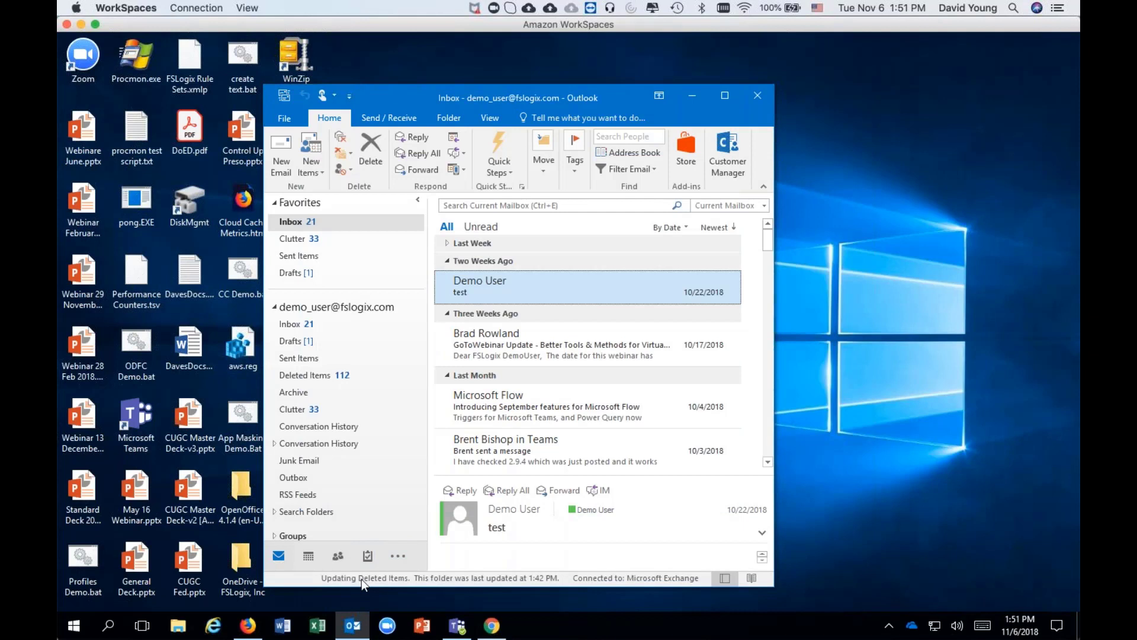
Step: Search the current mailbox for "diamonds are"
click(594, 205)
text(diamonds)
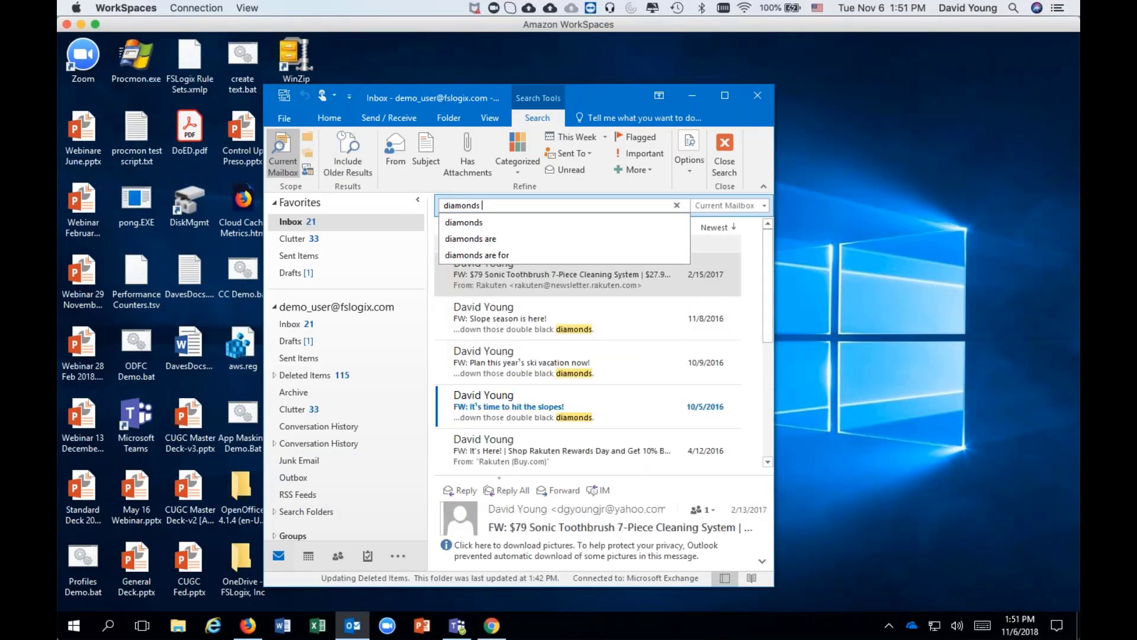
text( are)
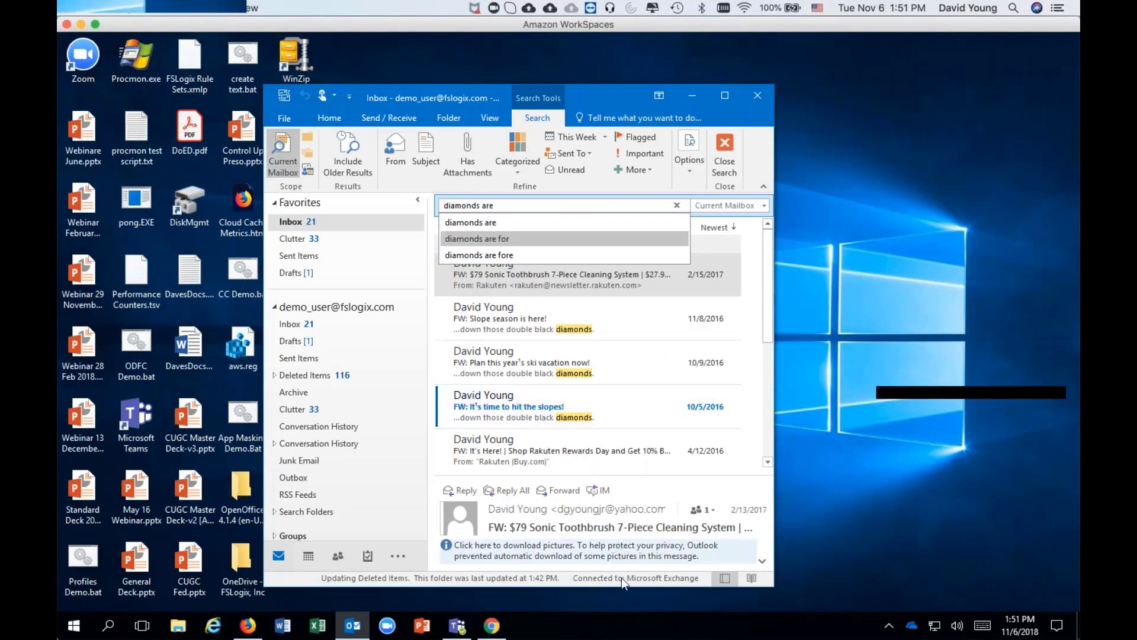
Step: Open Task Manager, show its CPU performance graph and move the window so that it covers less of the Outlook search results
right_click(617, 621)
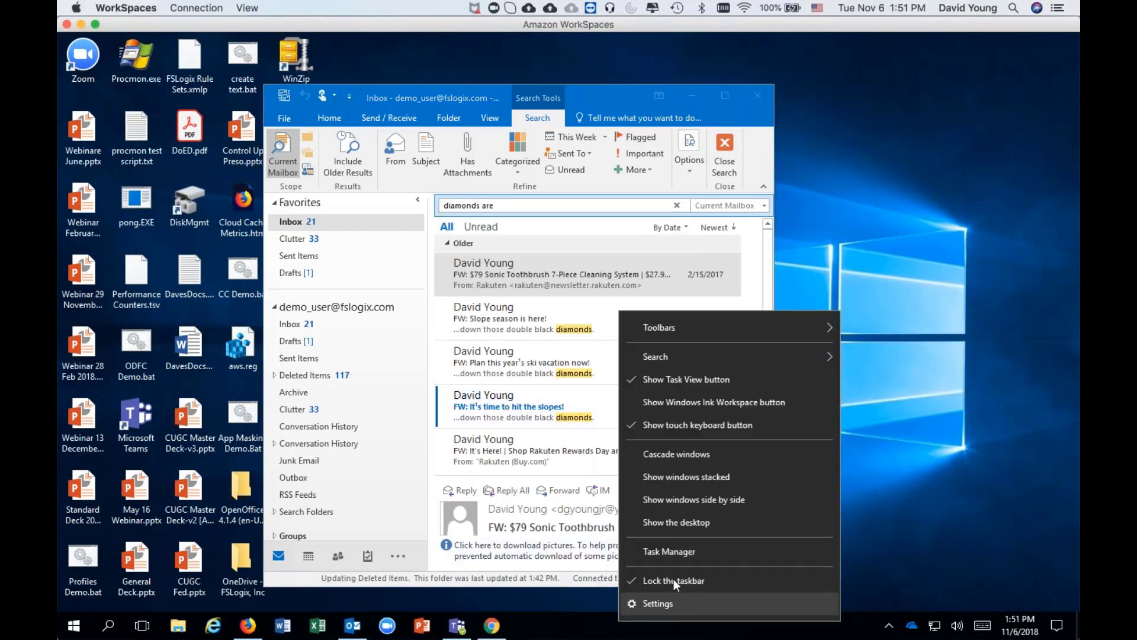
click(677, 550)
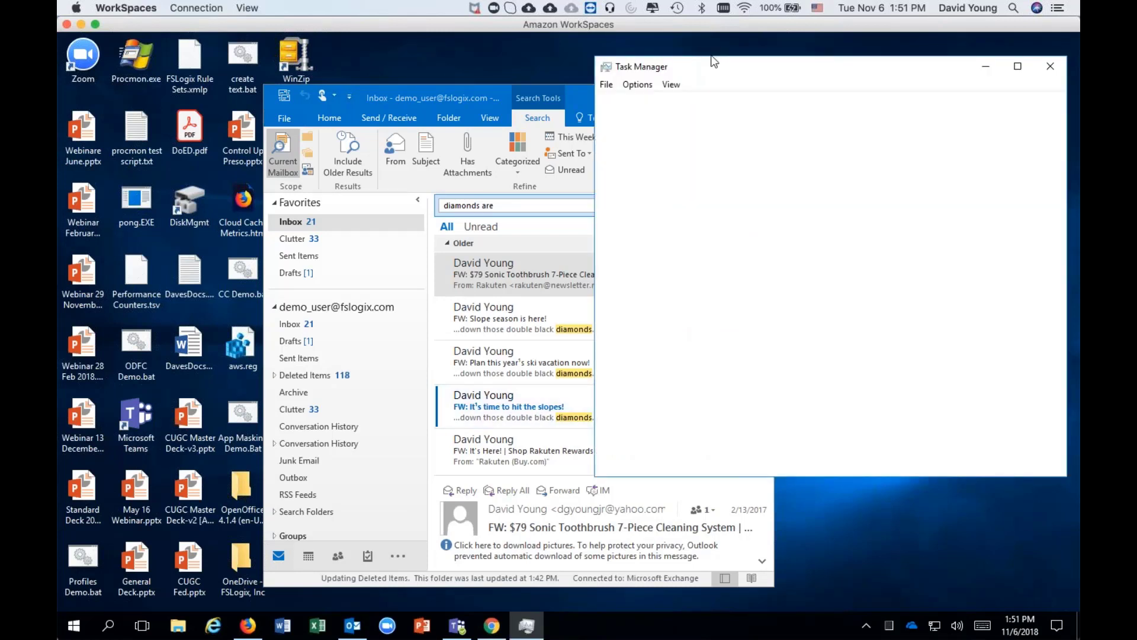
drag(690, 68, 514, 50)
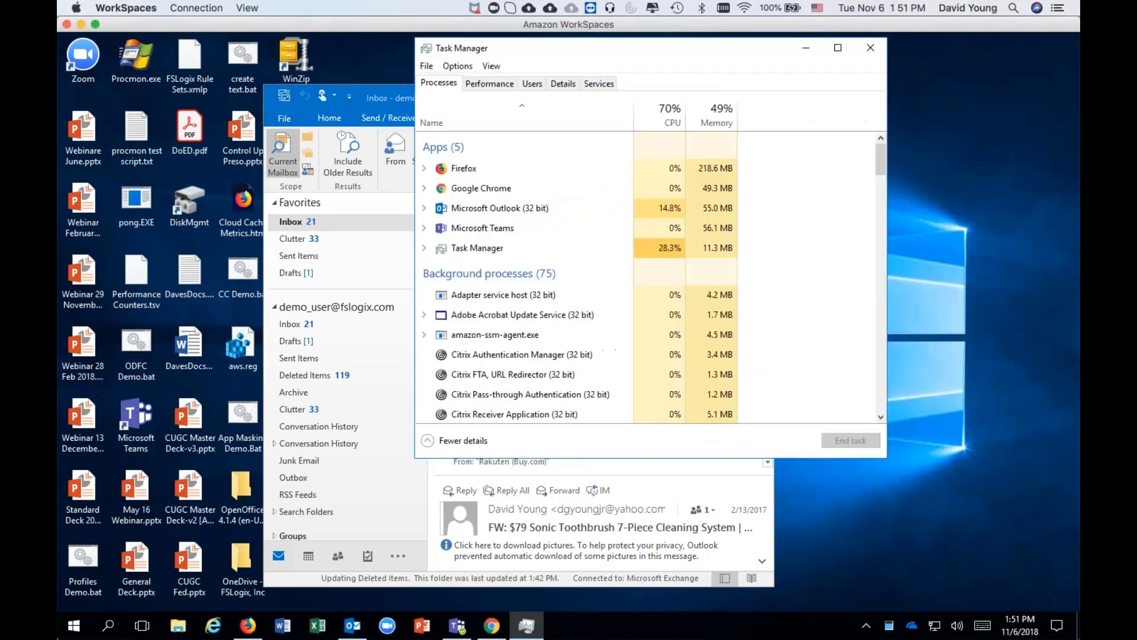
click(506, 86)
drag(601, 55, 261, 51)
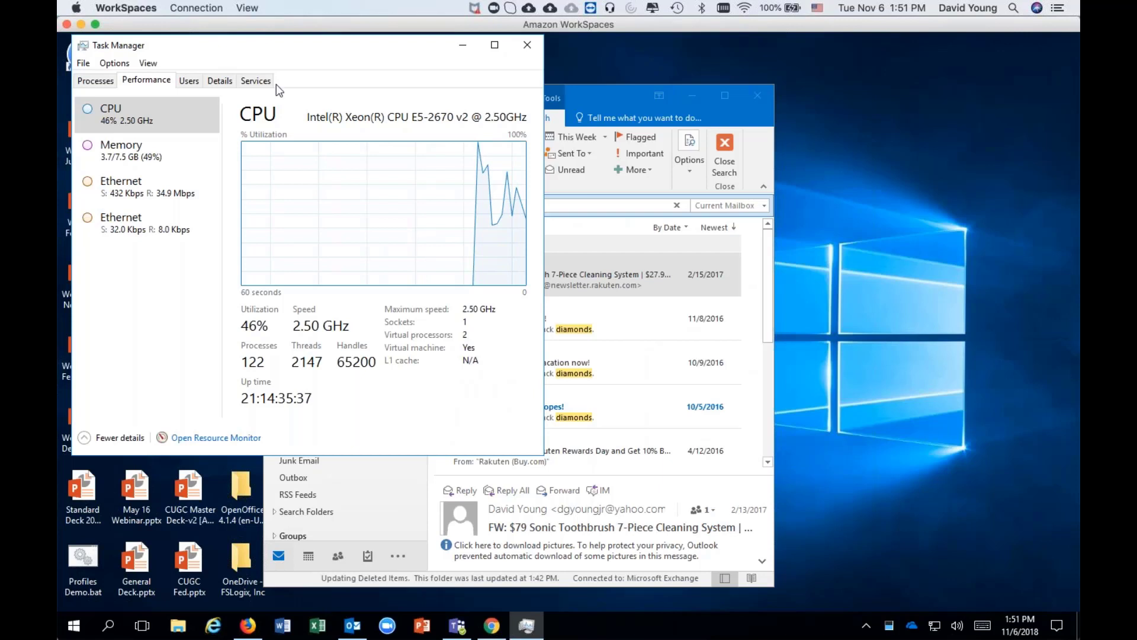
Step: Show Task Manager's process list and sort it by CPU usage, highest first
click(98, 81)
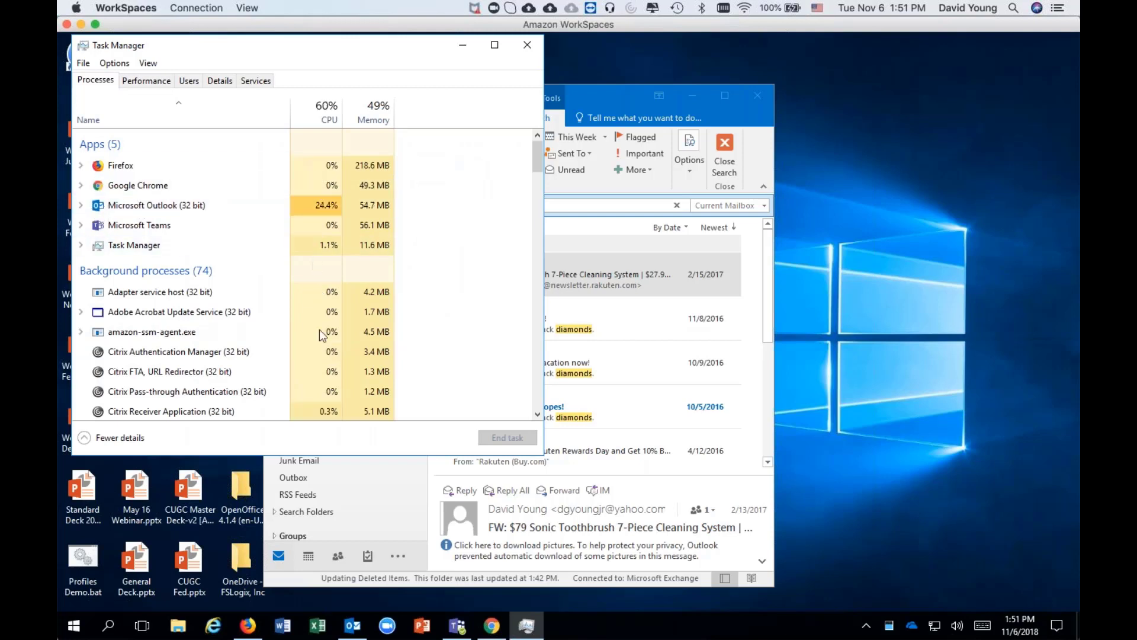
scroll(320, 398, down, 1)
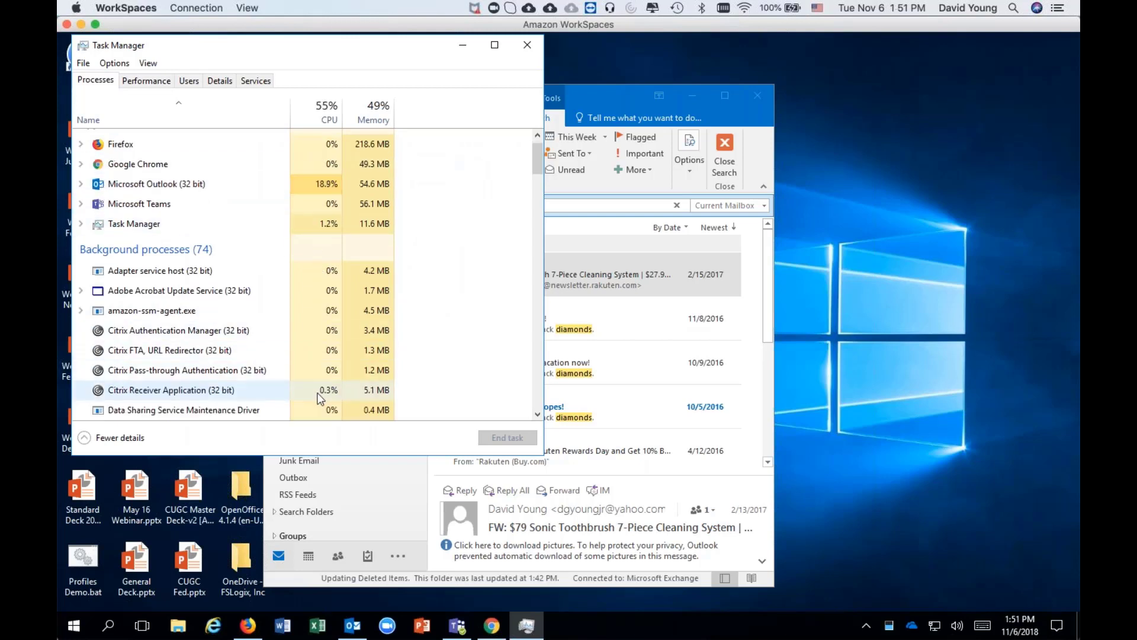
click(326, 120)
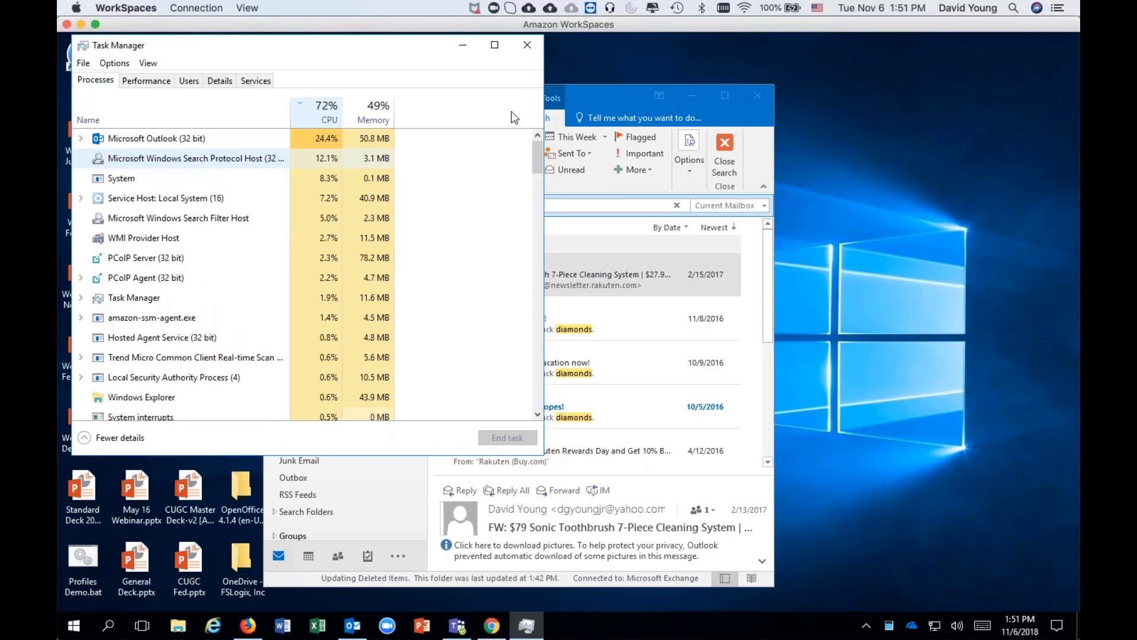
Step: Return to Outlook, select the message "FW: Plan this year's ski vacation now!" and check the search indexing status
click(621, 98)
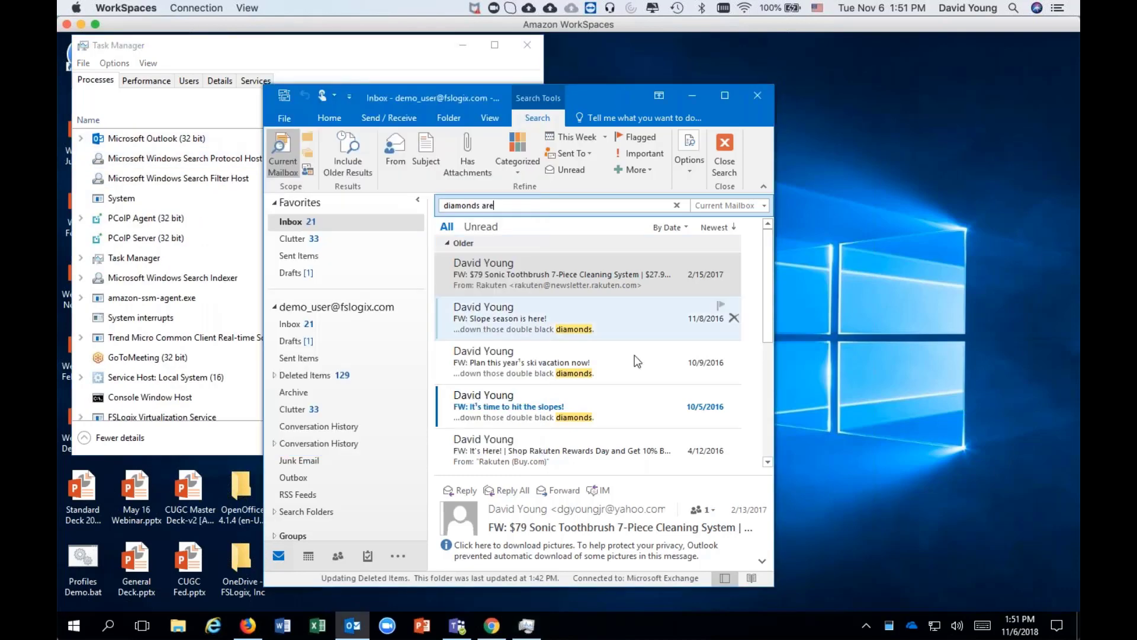
click(637, 361)
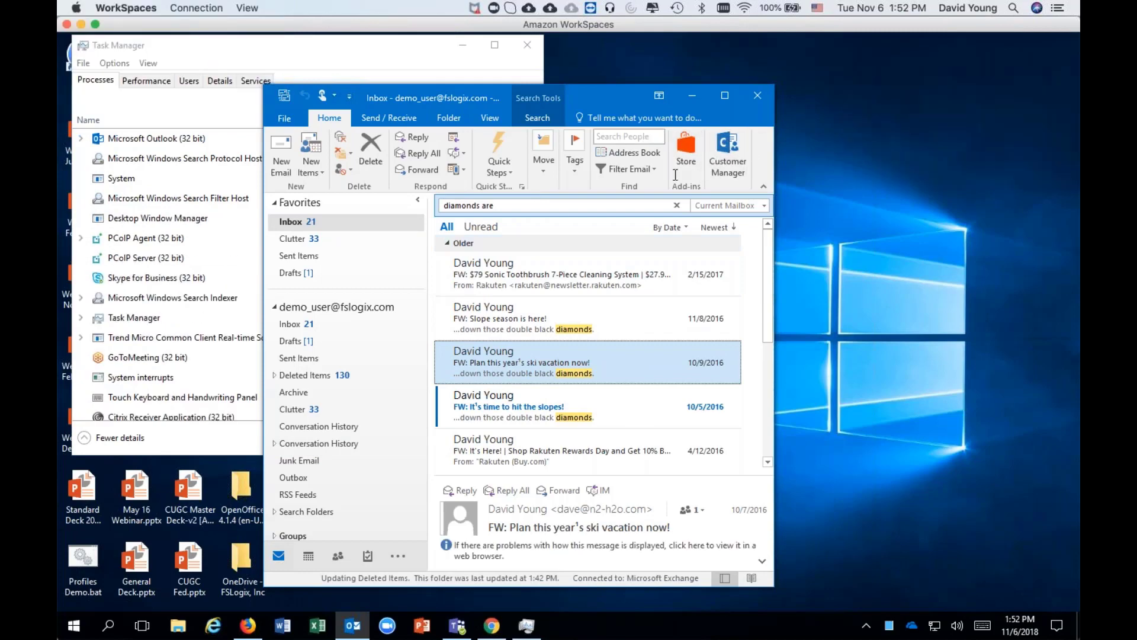
click(630, 205)
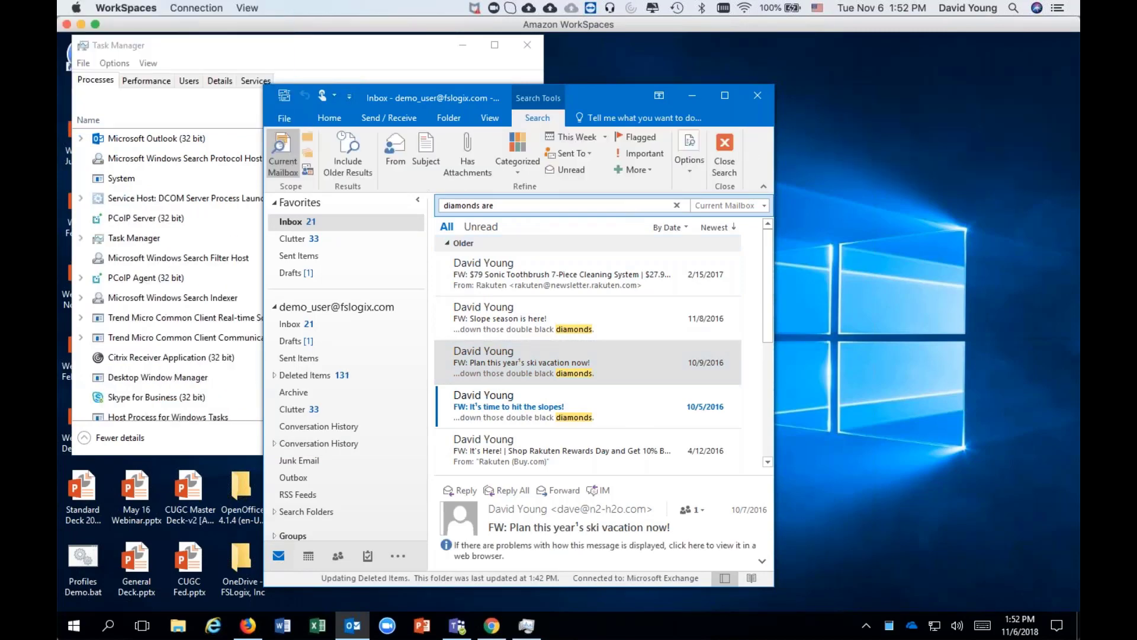
click(698, 167)
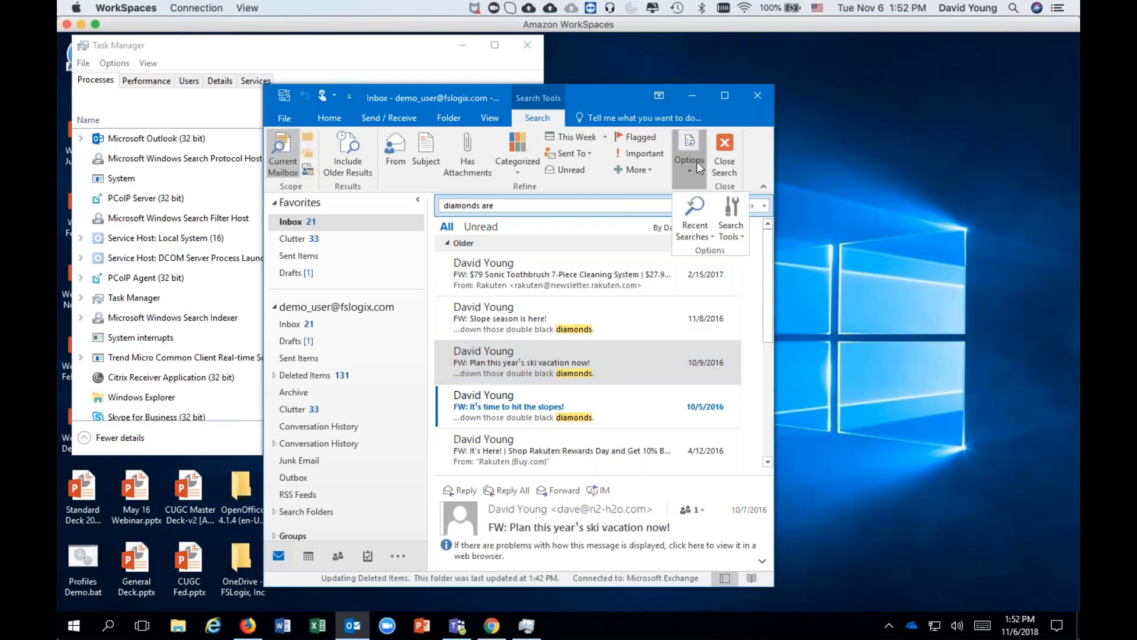
click(729, 239)
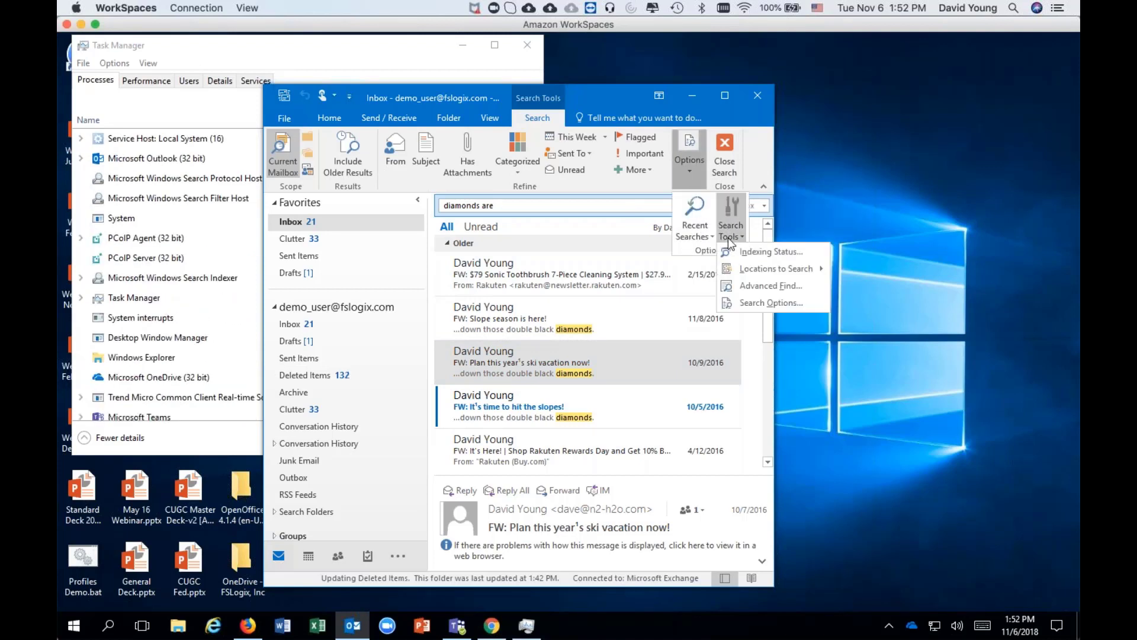
click(740, 253)
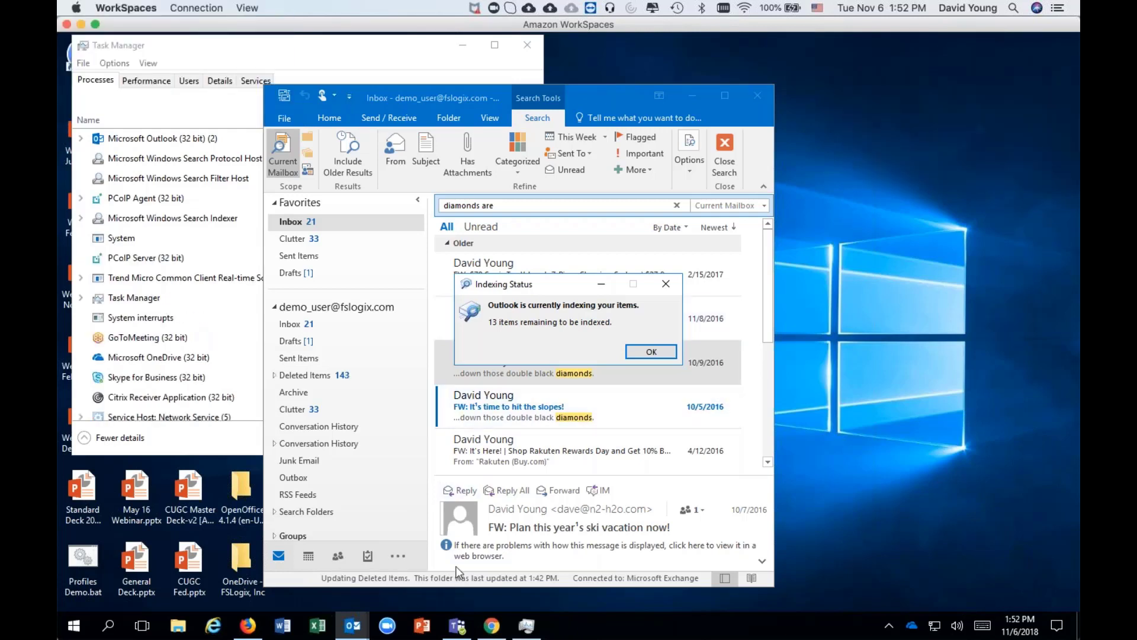
Step: Dismiss the indexing status message and close both Outlook and Task Manager
click(647, 354)
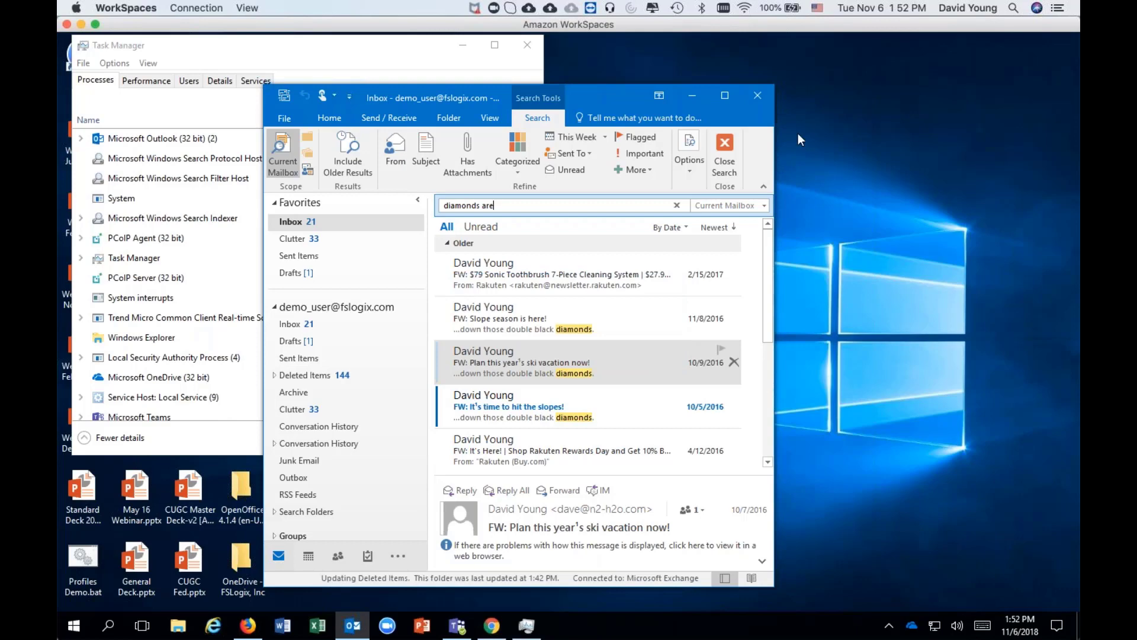
click(756, 96)
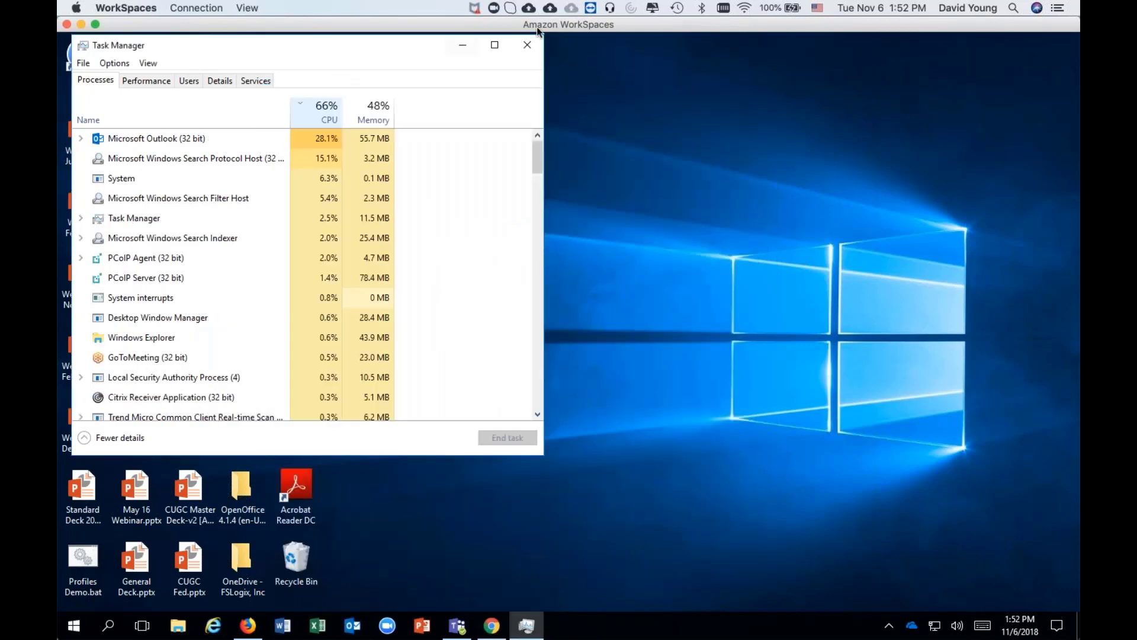
click(525, 52)
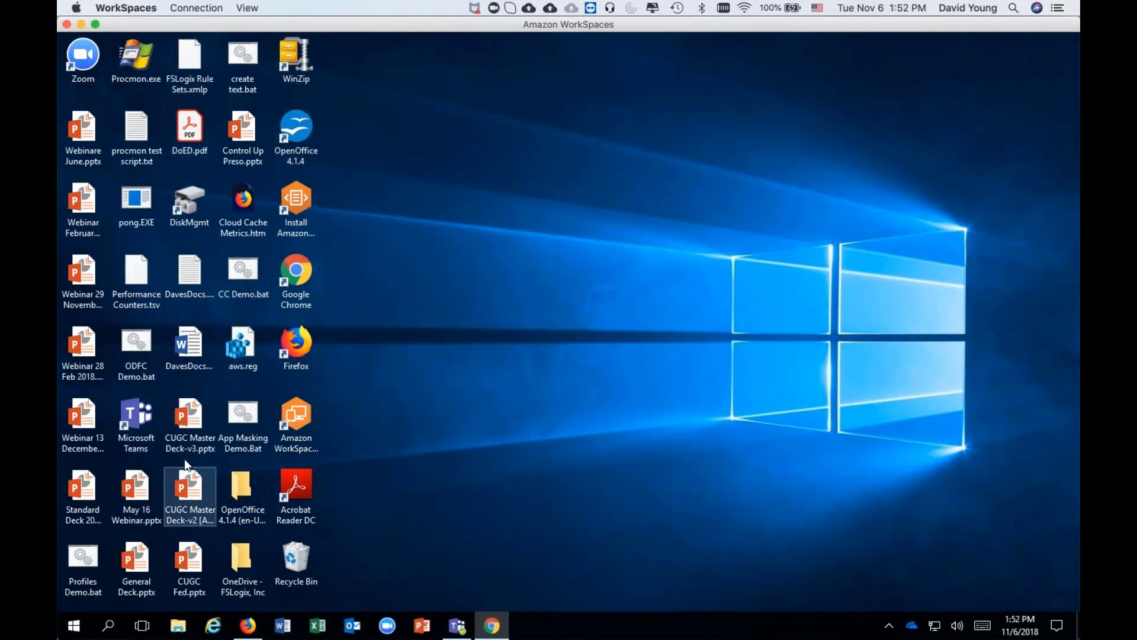
Step: Run ODFC Demo.bat from the desktop, allow Registry Editor to make changes and bring Registry Editor to the front
double_click(141, 345)
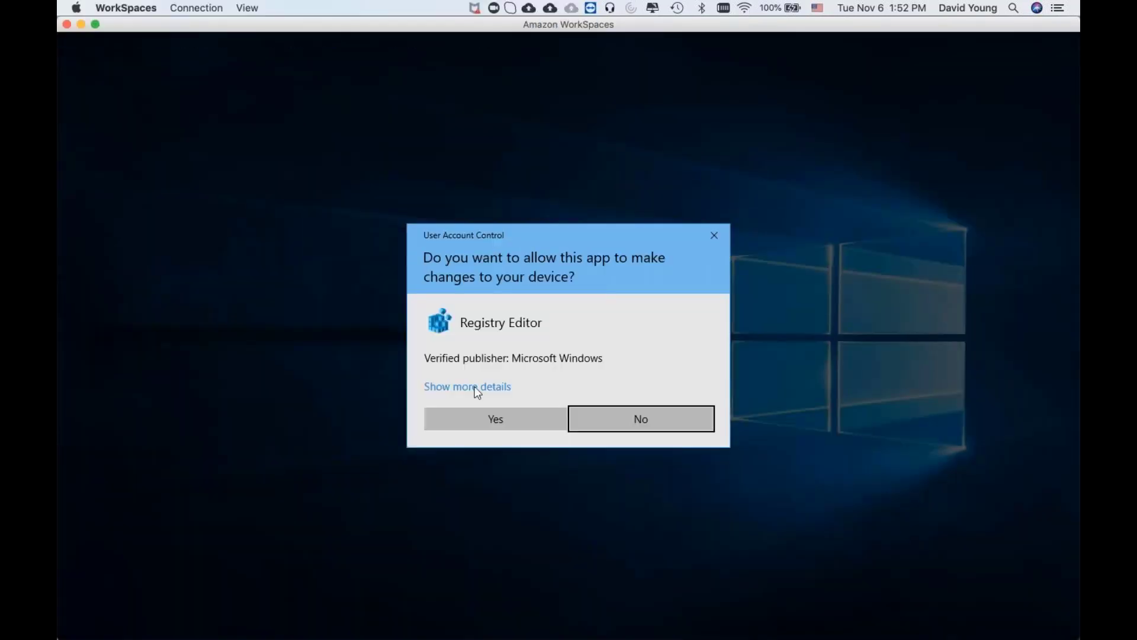
click(489, 424)
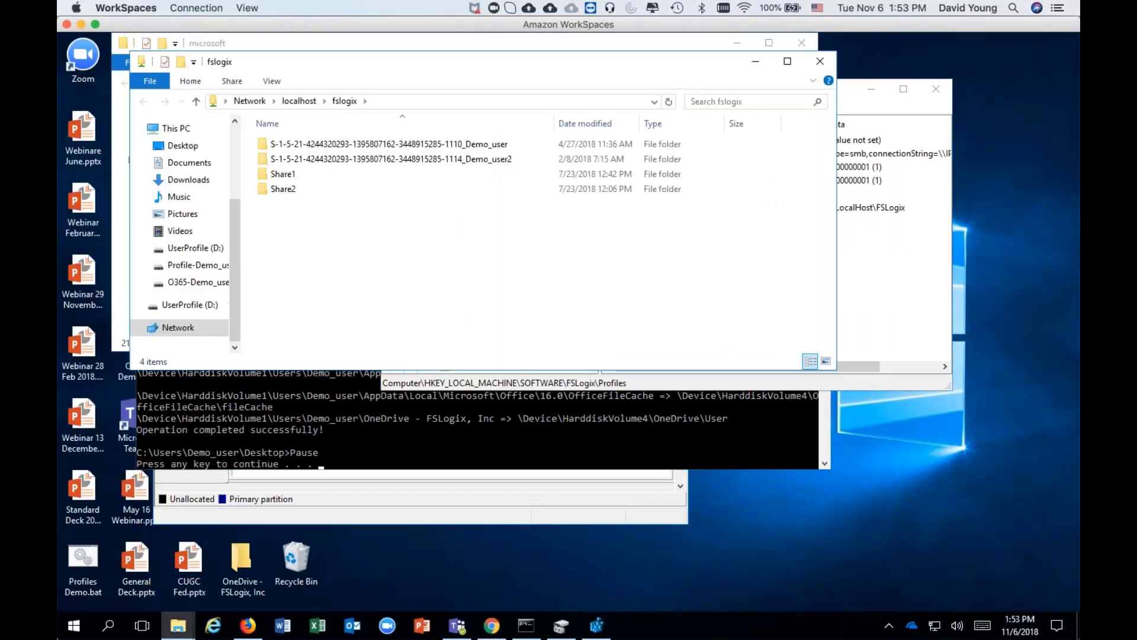
click(597, 627)
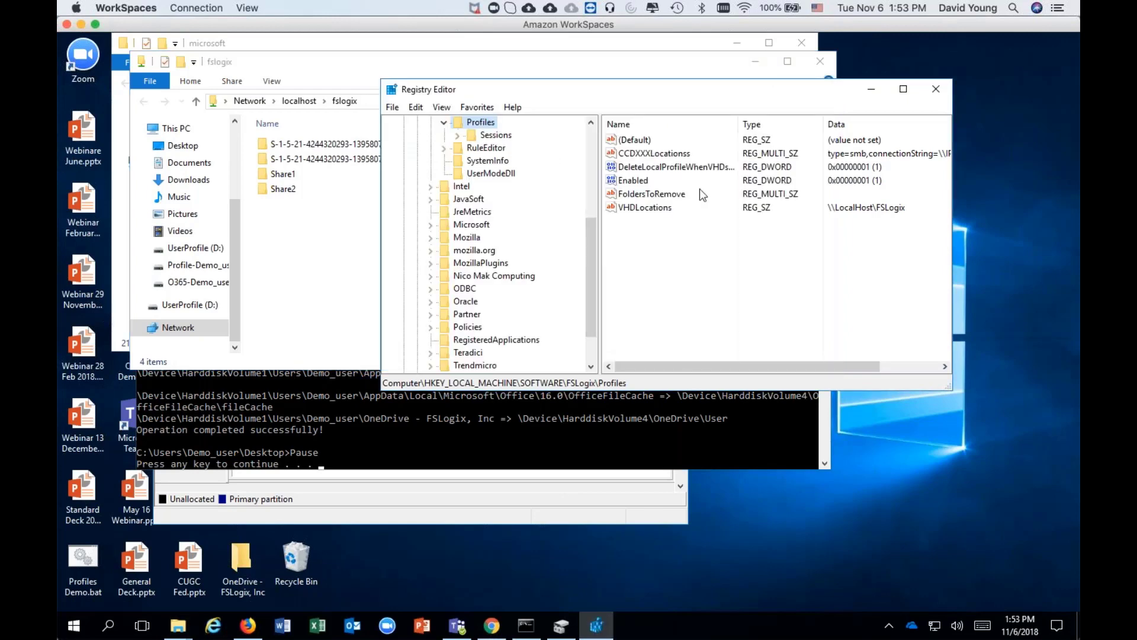
Step: Reposition Registry Editor and point out the Enabled and VHDLocations values of the FSLogix Profiles key
drag(685, 90, 590, 88)
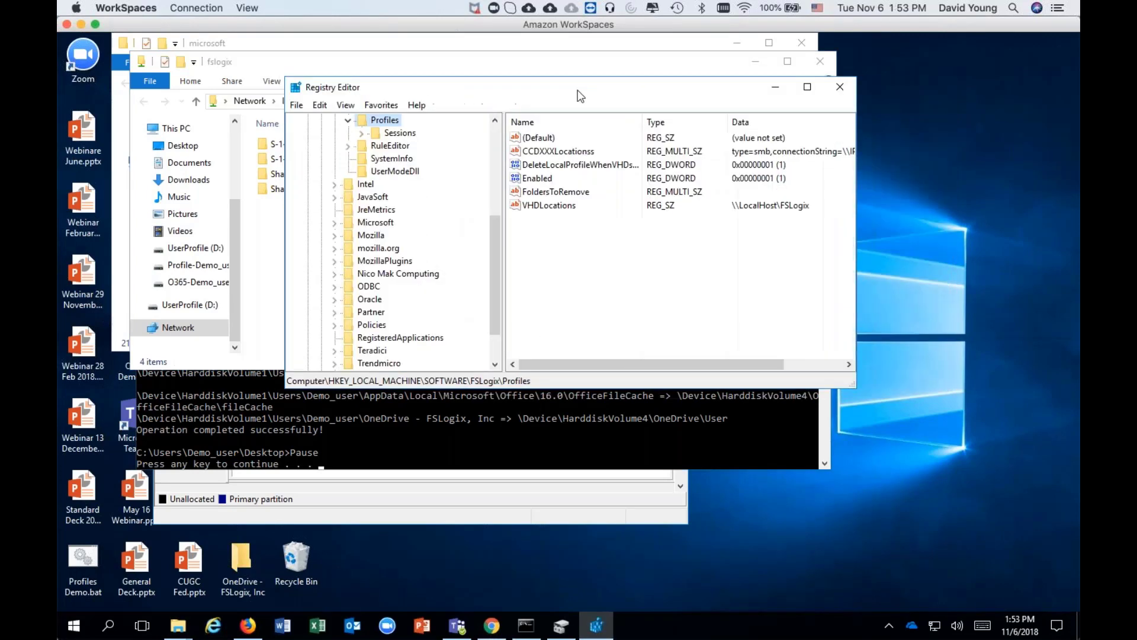
click(540, 179)
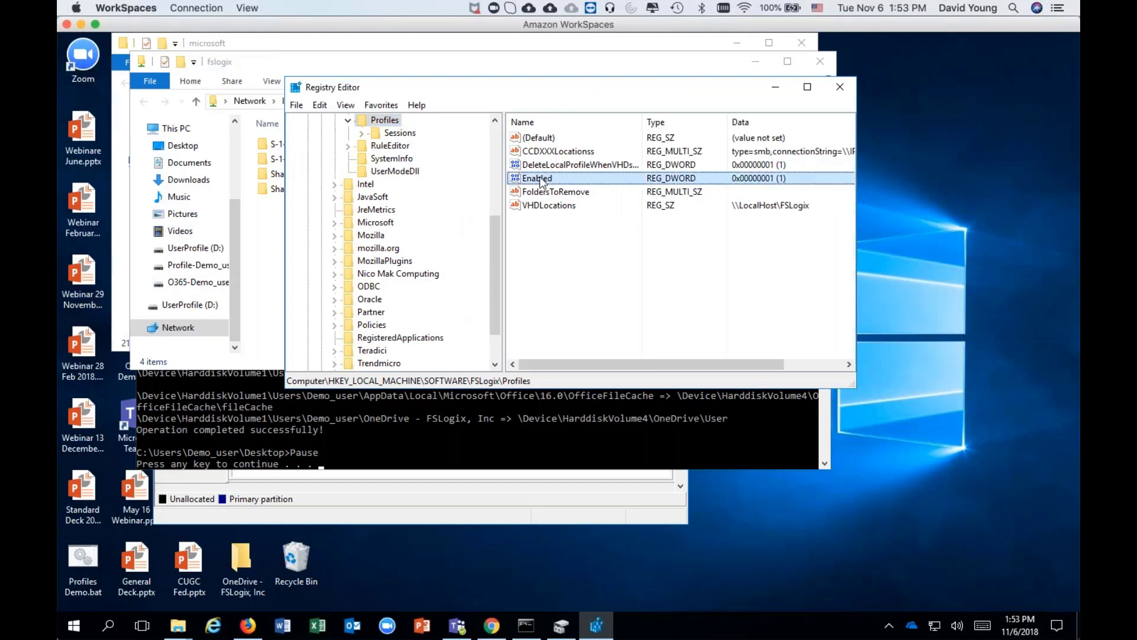
click(538, 209)
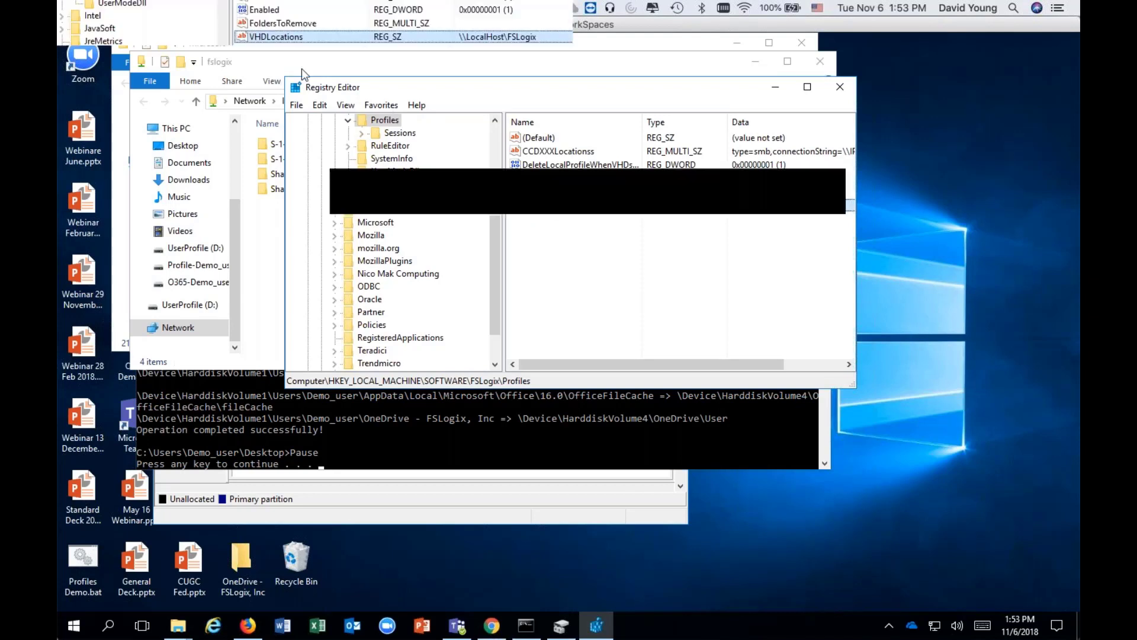
Step: Leave Registry Editor, open the Demo_user folder on the fslogix share and select ODFC_Demo_user.vhd
click(278, 67)
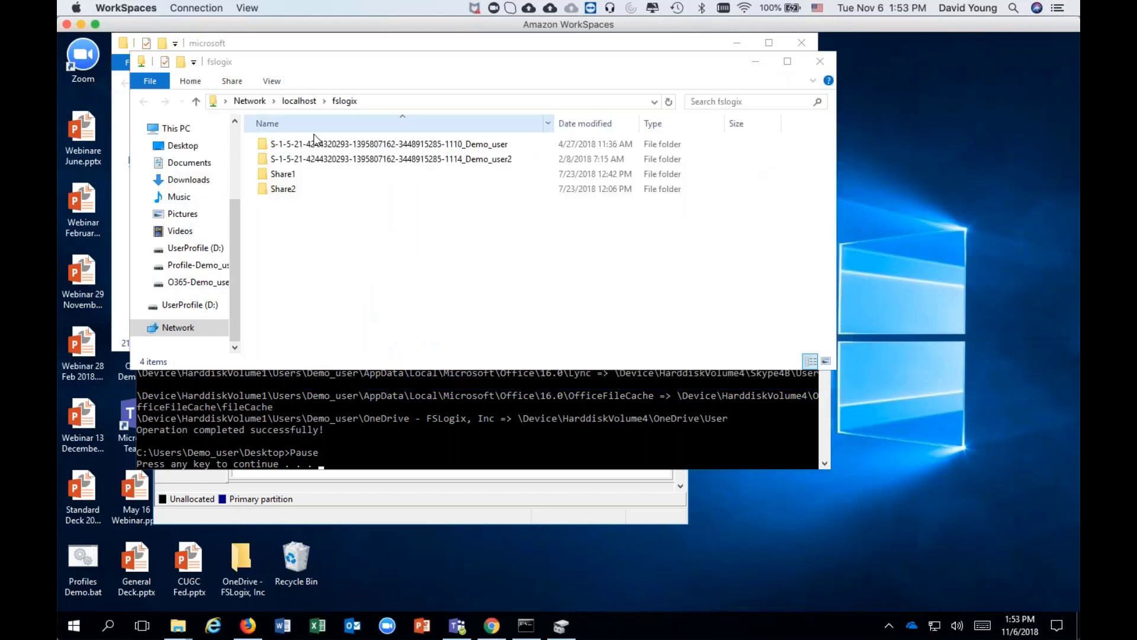
double_click(316, 150)
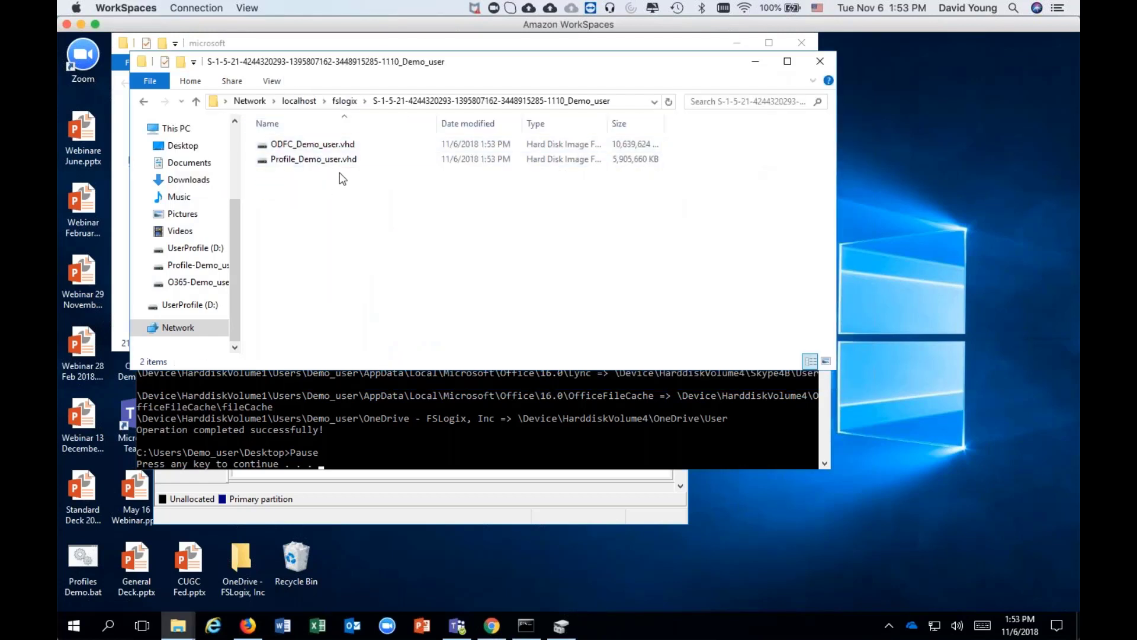
click(333, 151)
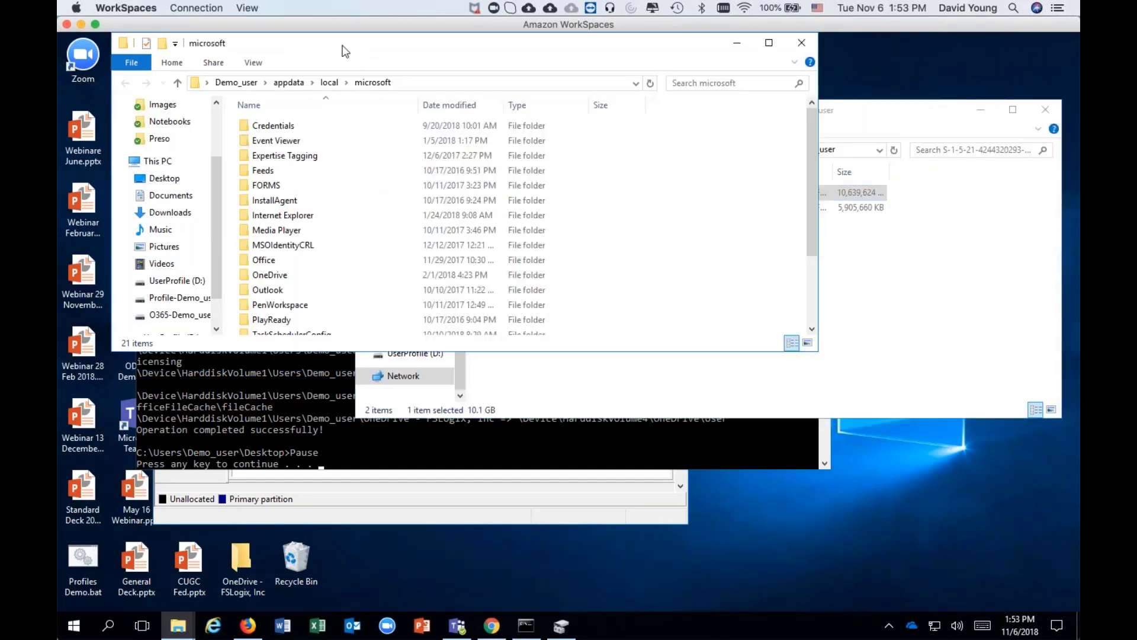
Step: Open the Outlook folder inside Demo_user's appdata\local\microsoft folder
click(253, 291)
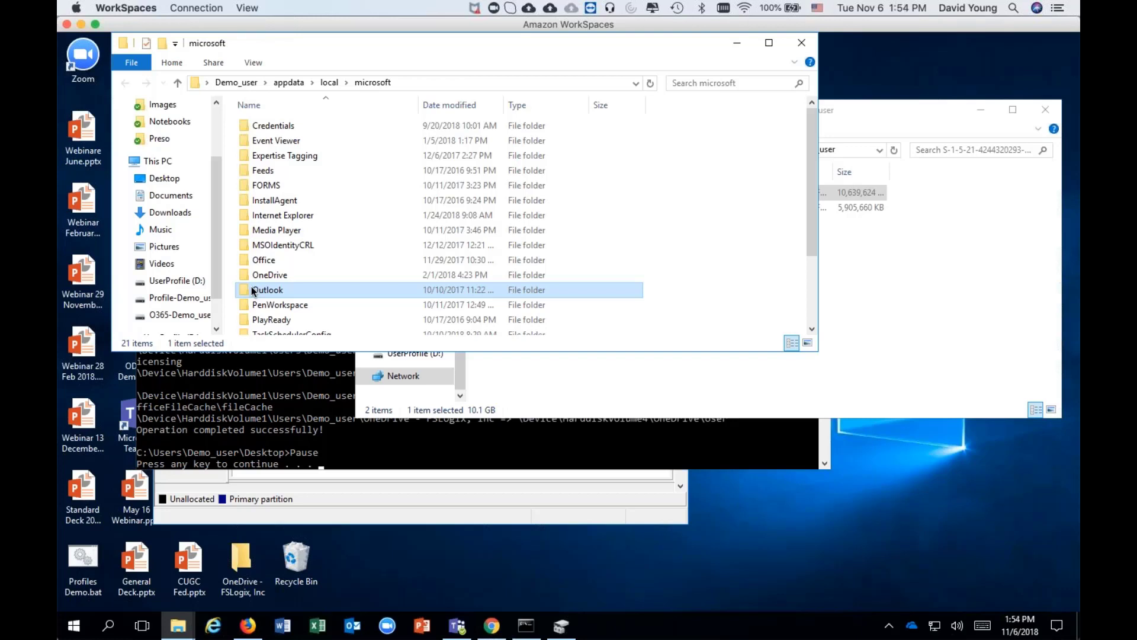
double_click(253, 291)
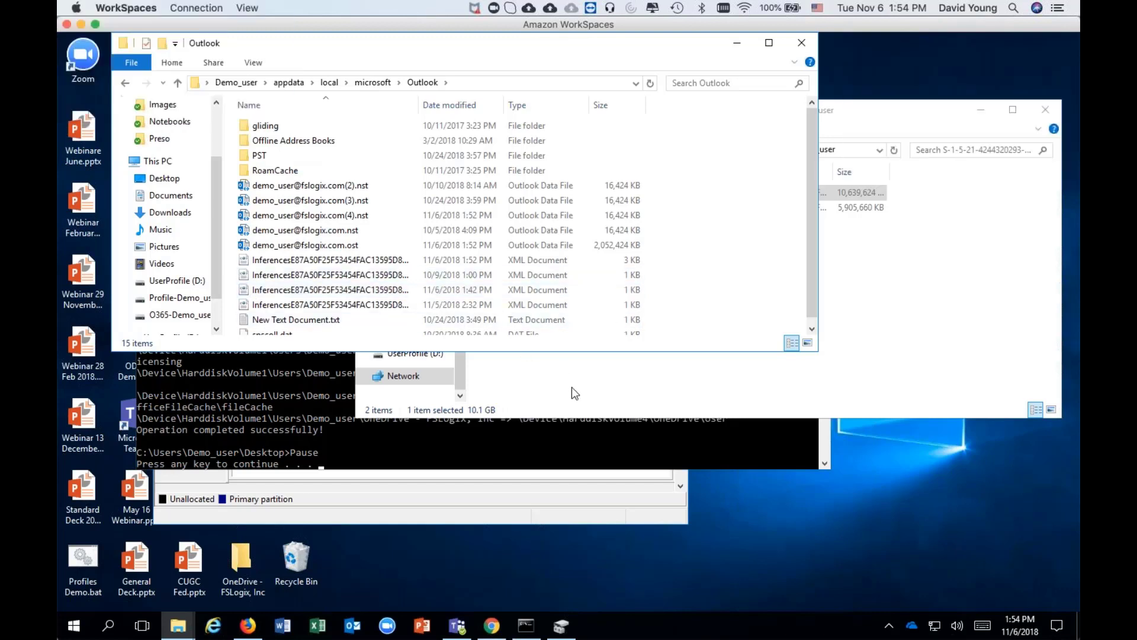
Step: In Disk Management, point out the Profile-Demo_user volume and open the O365-Demo_user (F:) volume on Disk 3
click(604, 504)
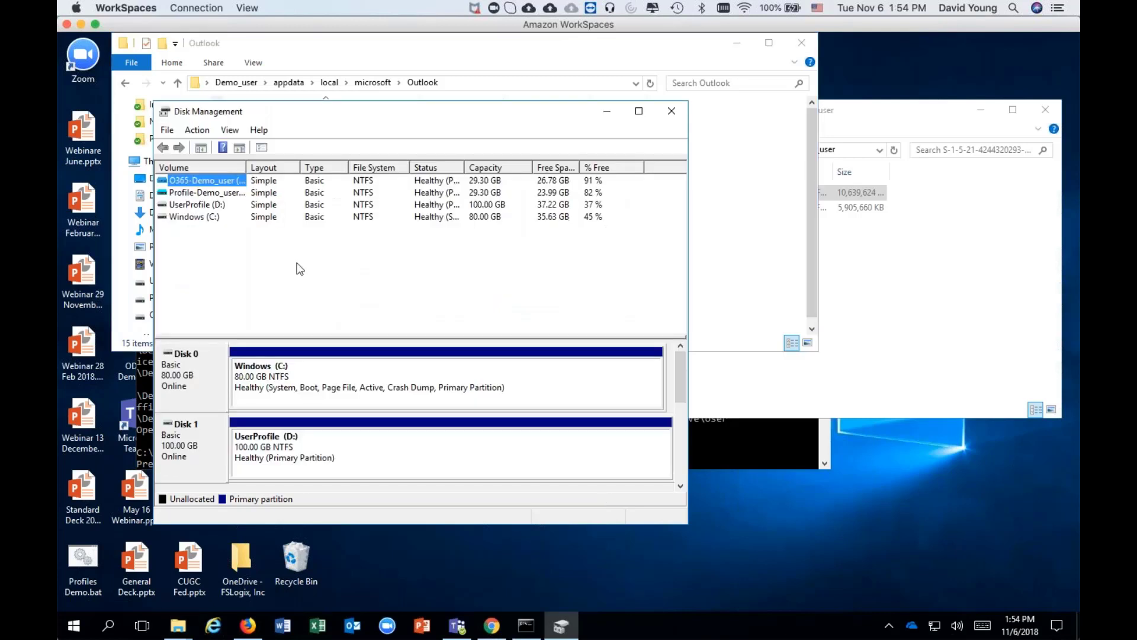
click(180, 196)
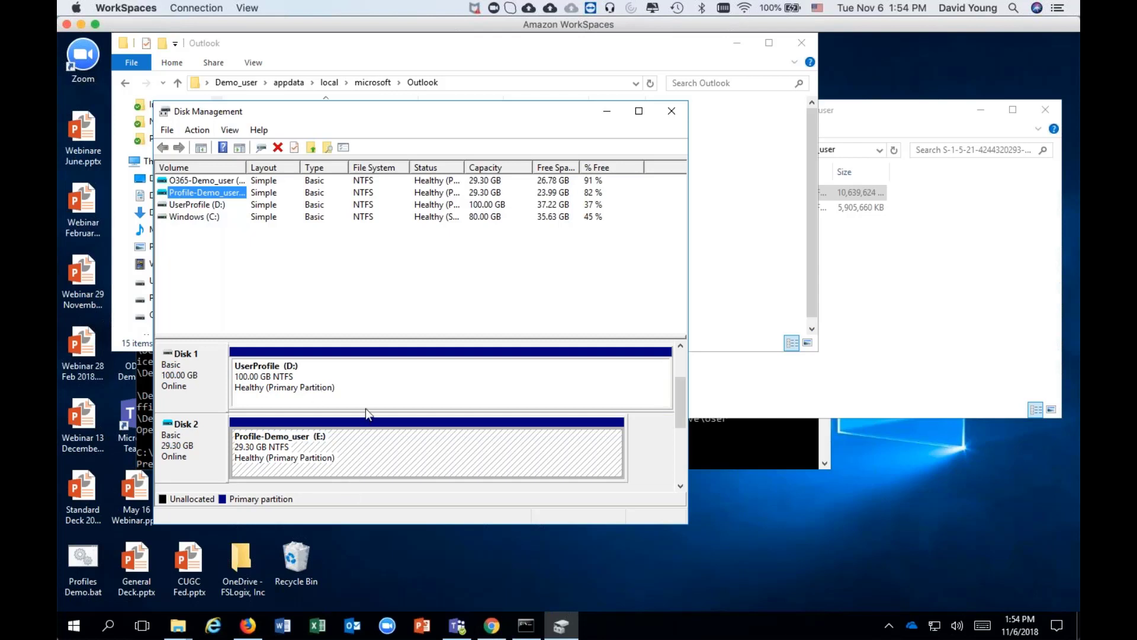
click(680, 486)
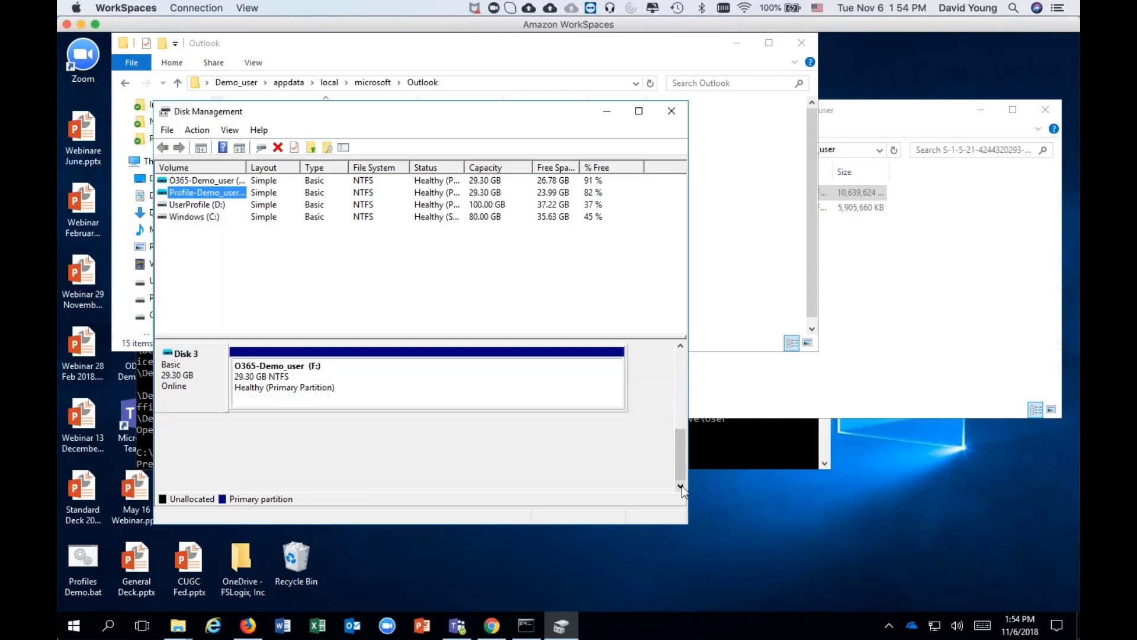
right_click(424, 372)
click(461, 394)
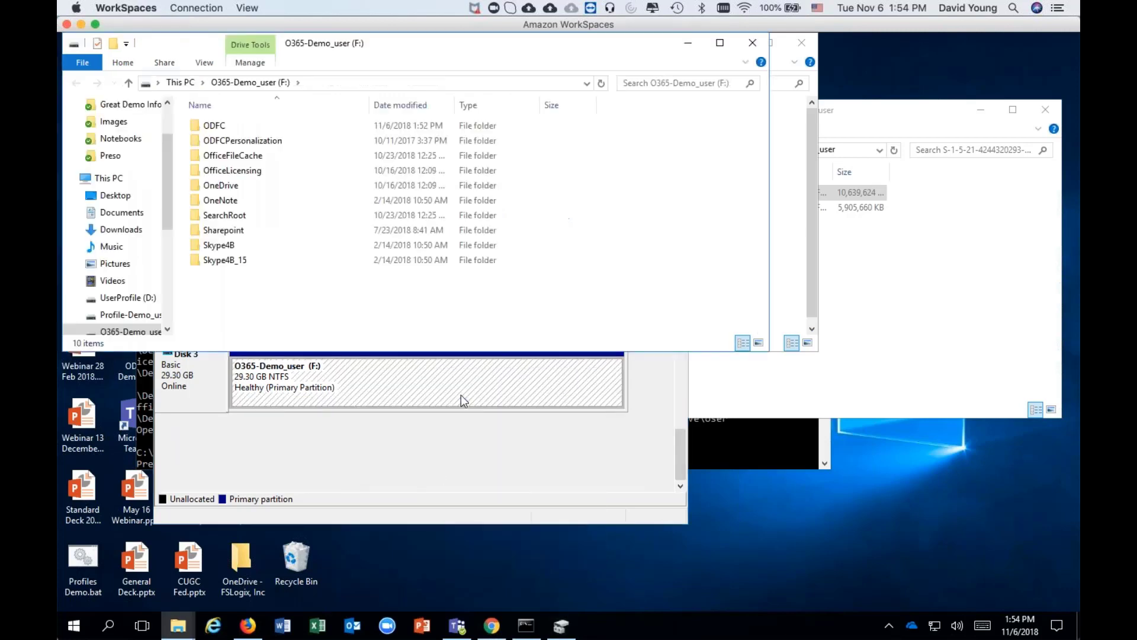
Step: Open the ODFC folder on the F: volume and select New Text Document.txt
click(217, 130)
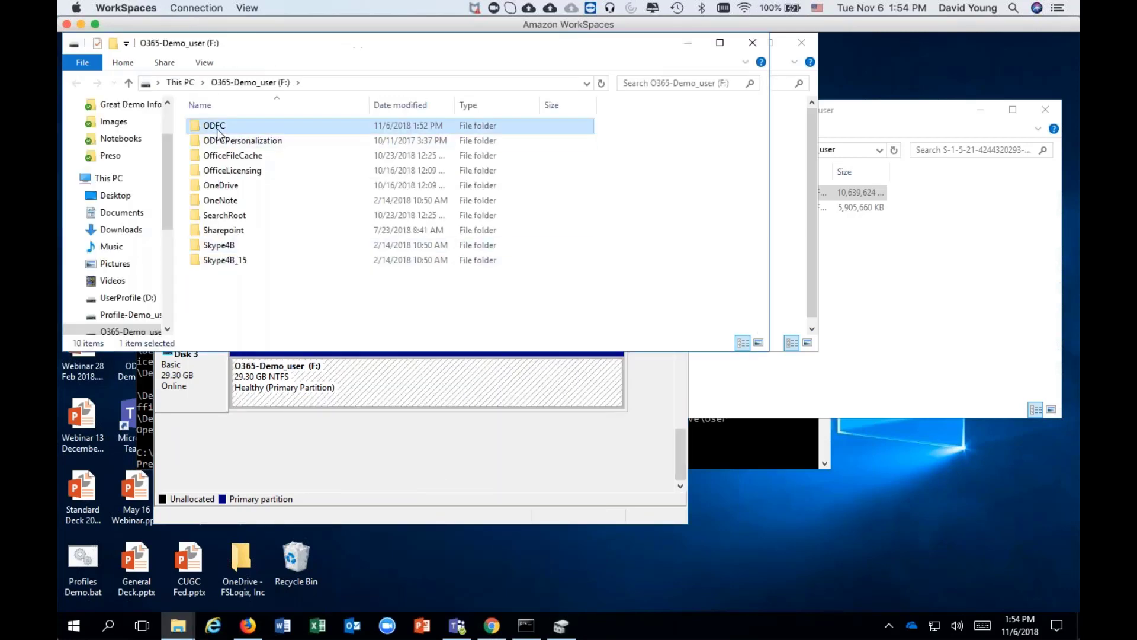
double_click(218, 130)
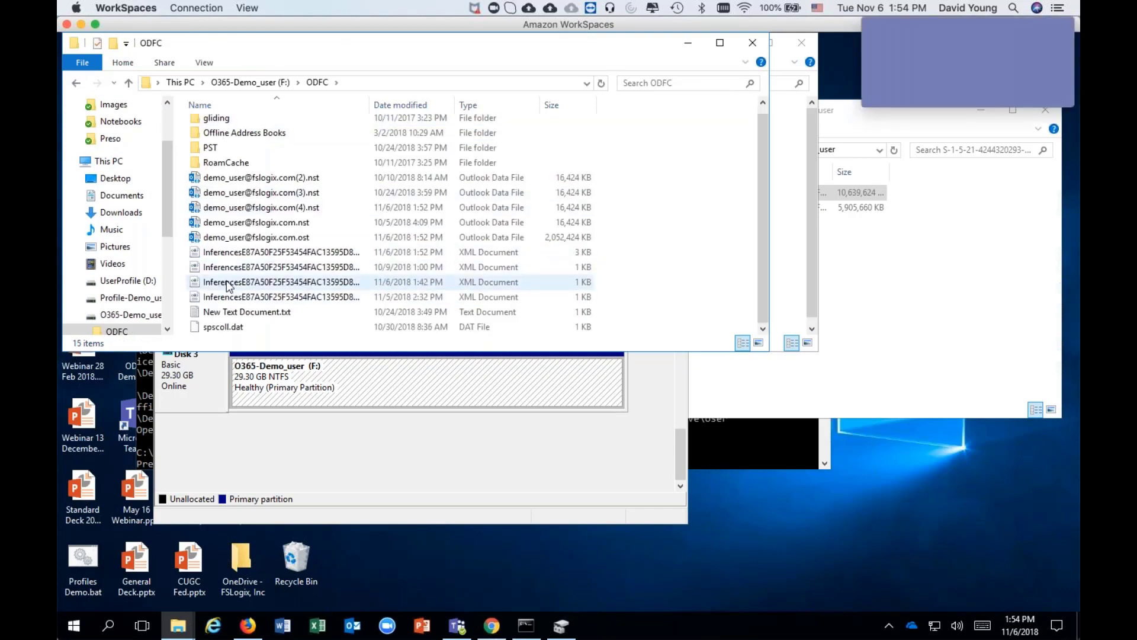
click(225, 312)
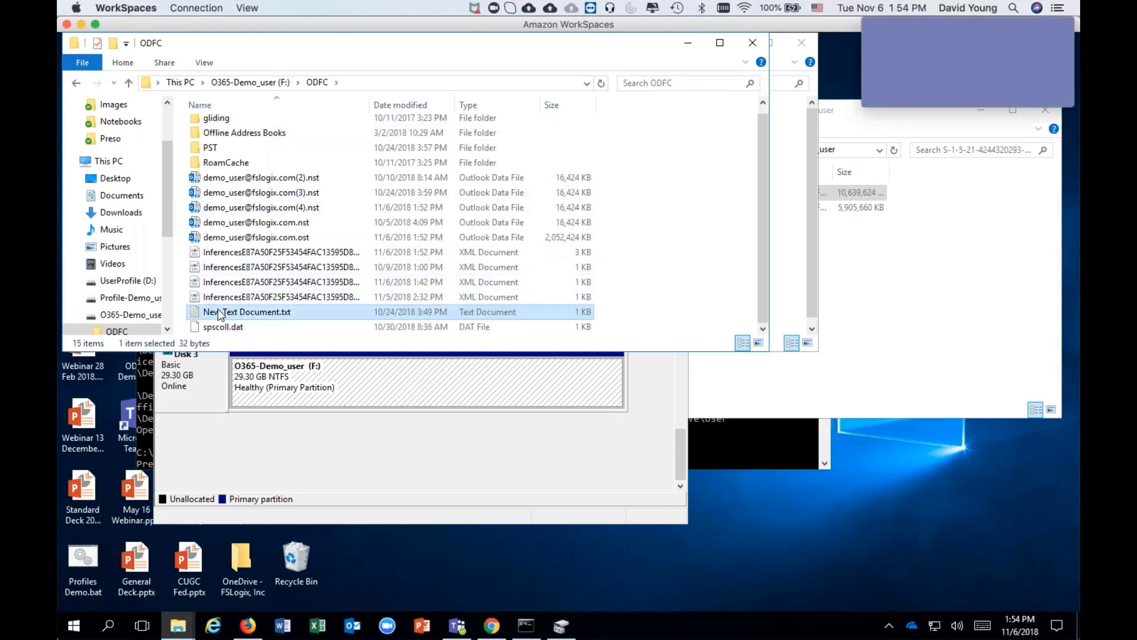
Step: Select New Text Document.txt in the profile's Outlook folder and place that window below the ODFC window for comparison
click(796, 281)
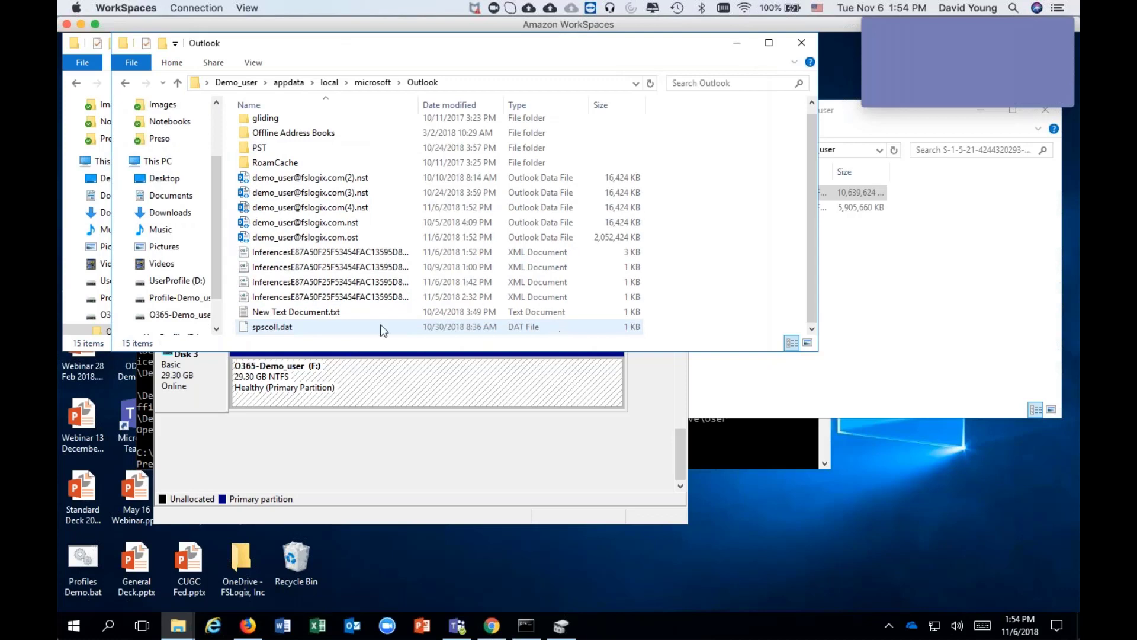
click(326, 315)
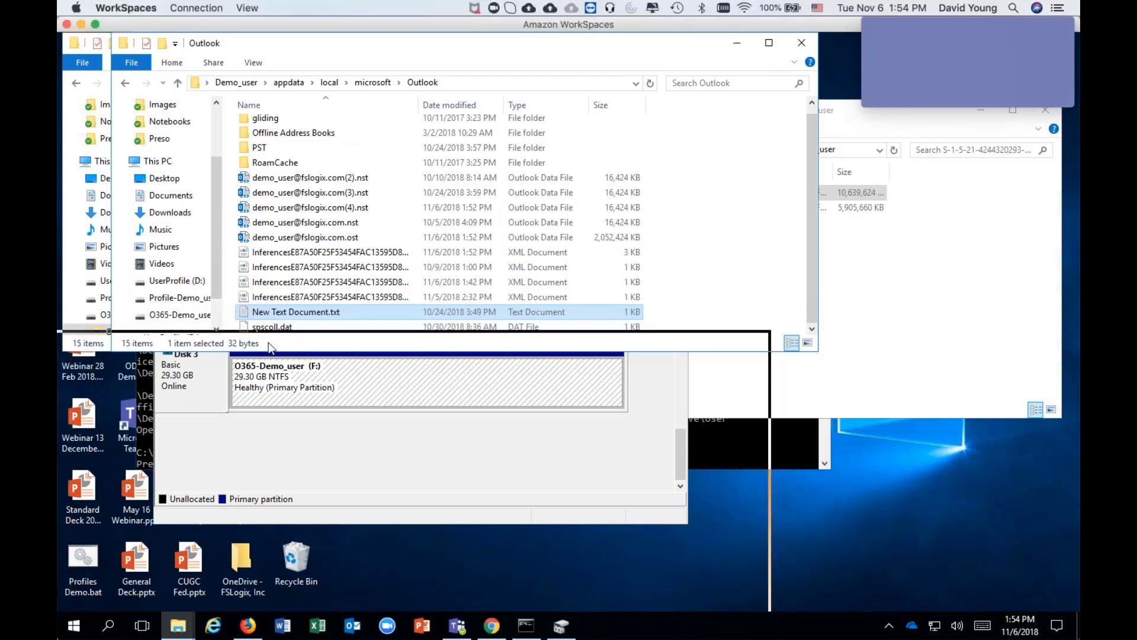
drag(268, 347, 282, 344)
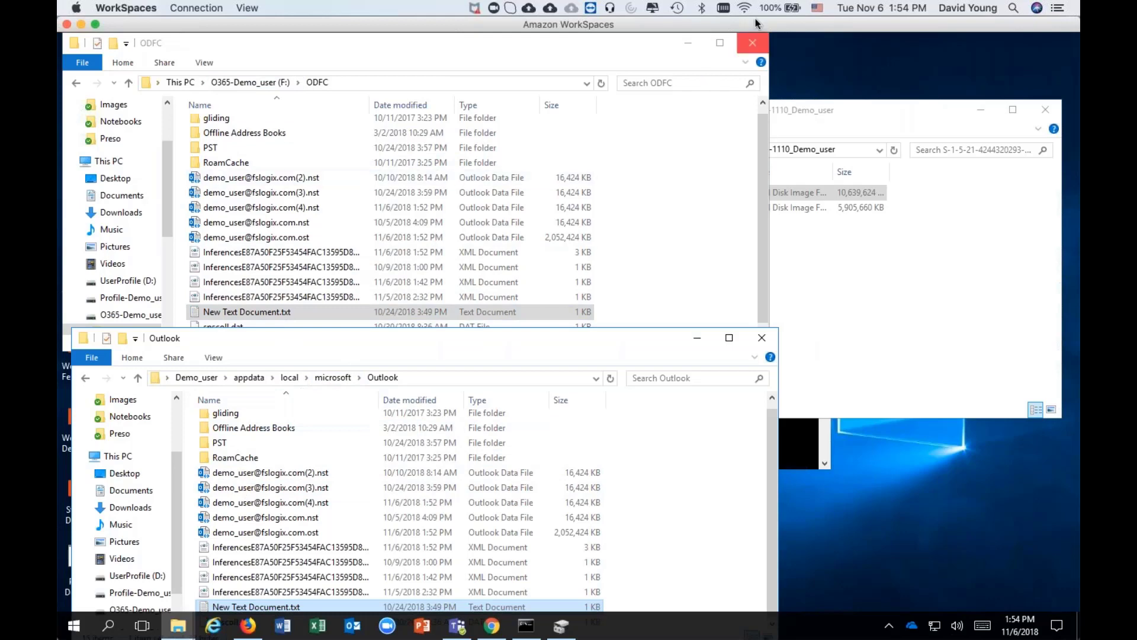
Step: Close the ODFC folder, go up from Outlook to the microsoft folder, and close that window and Disk Management
click(753, 43)
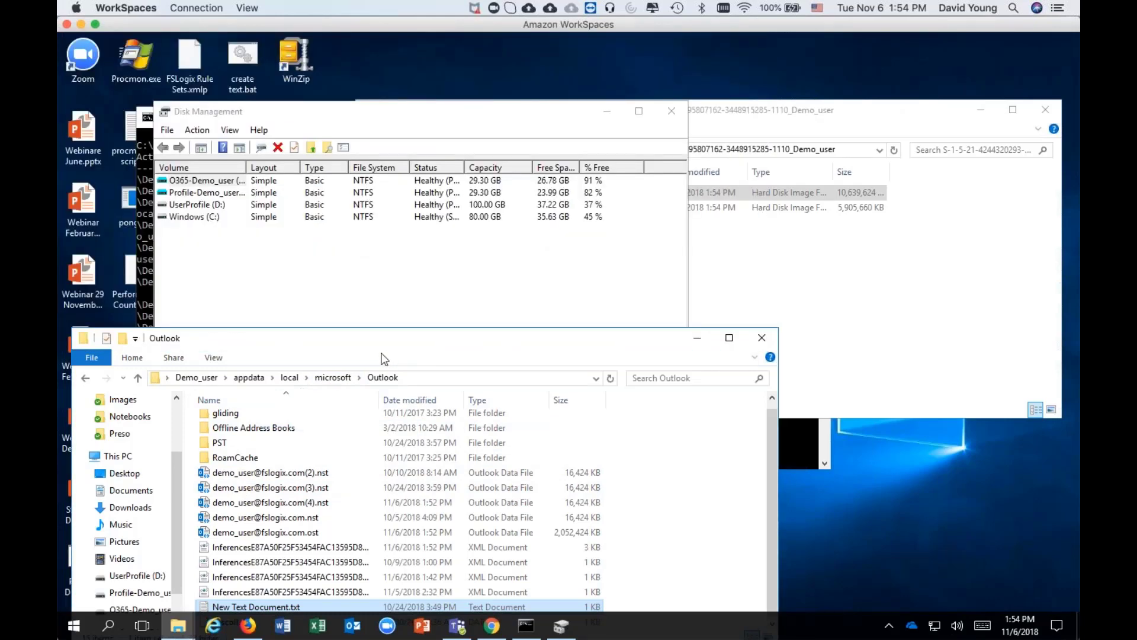
click(335, 380)
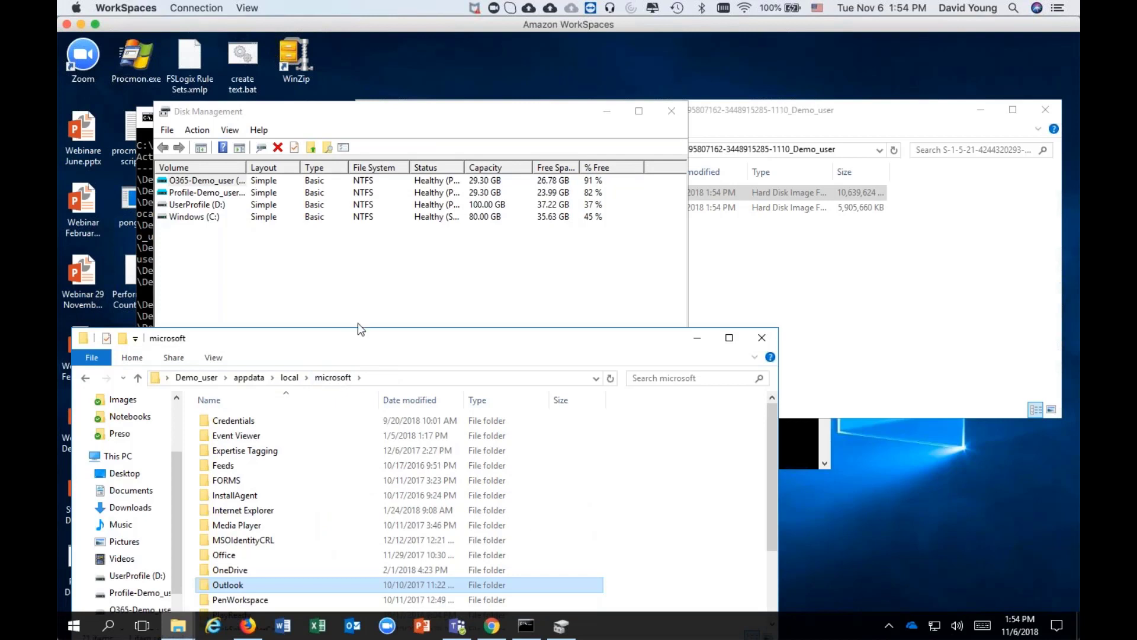
drag(358, 332, 386, 259)
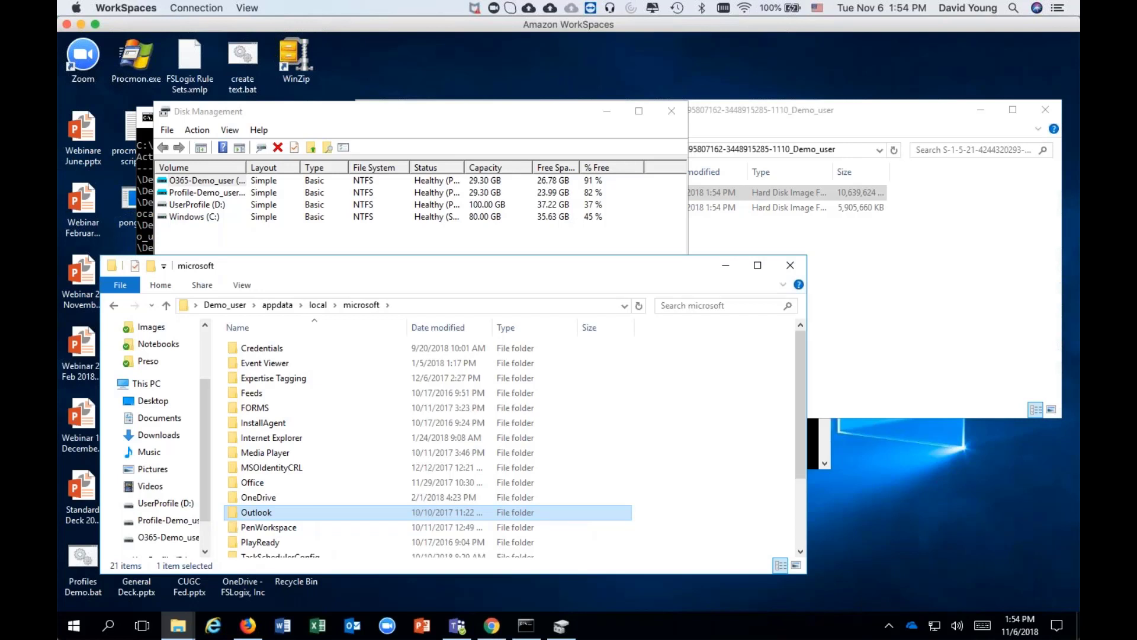
click(801, 270)
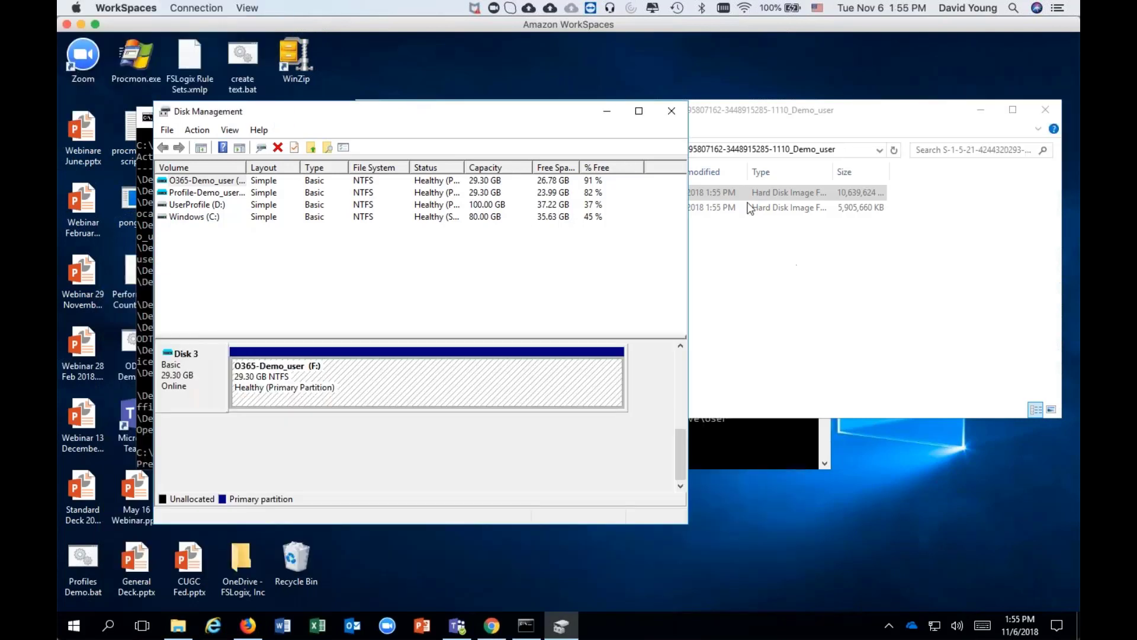
click(671, 112)
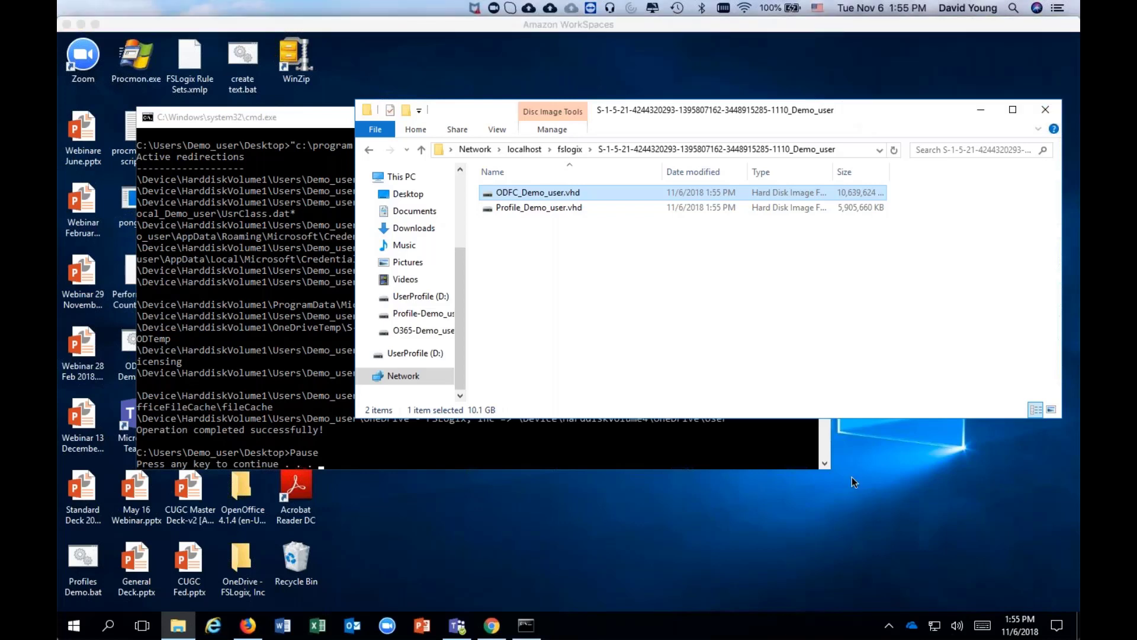
Step: In the command prompt's List-redirects output, highlight the Local Outlook and Demo_user profile redirections and their target volume numbers
click(516, 439)
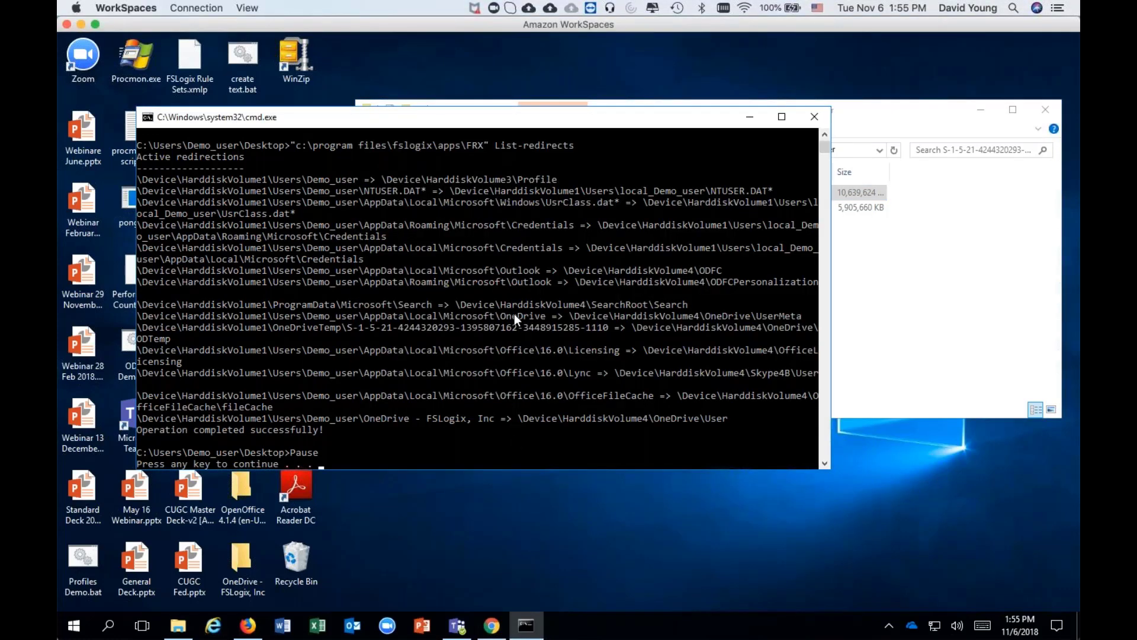
click(463, 271)
double_click(464, 271)
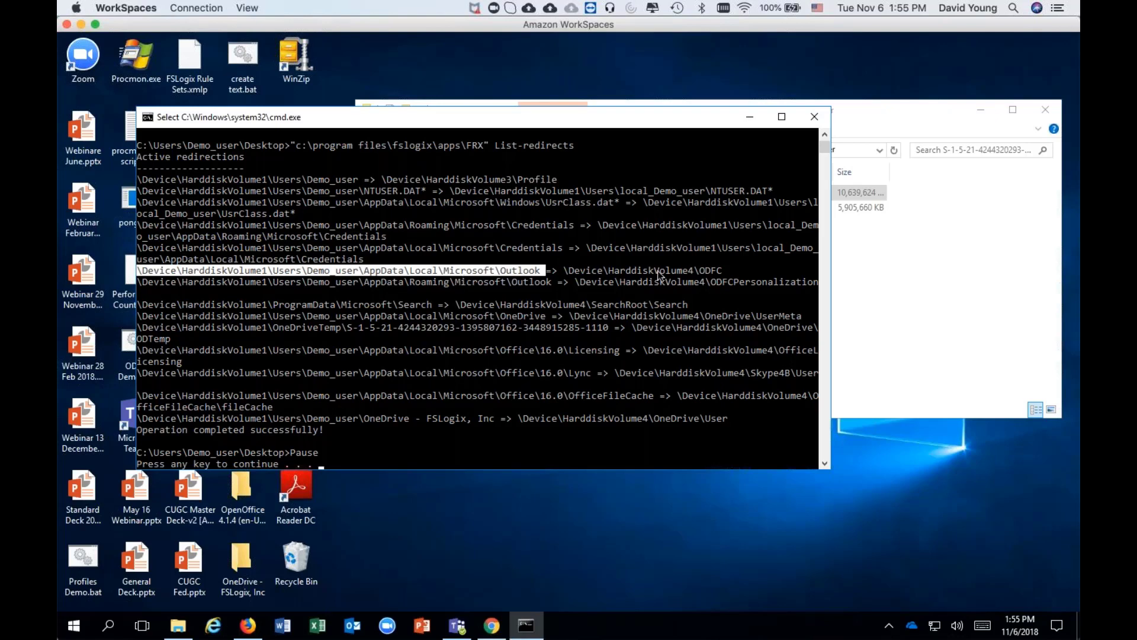
click(694, 271)
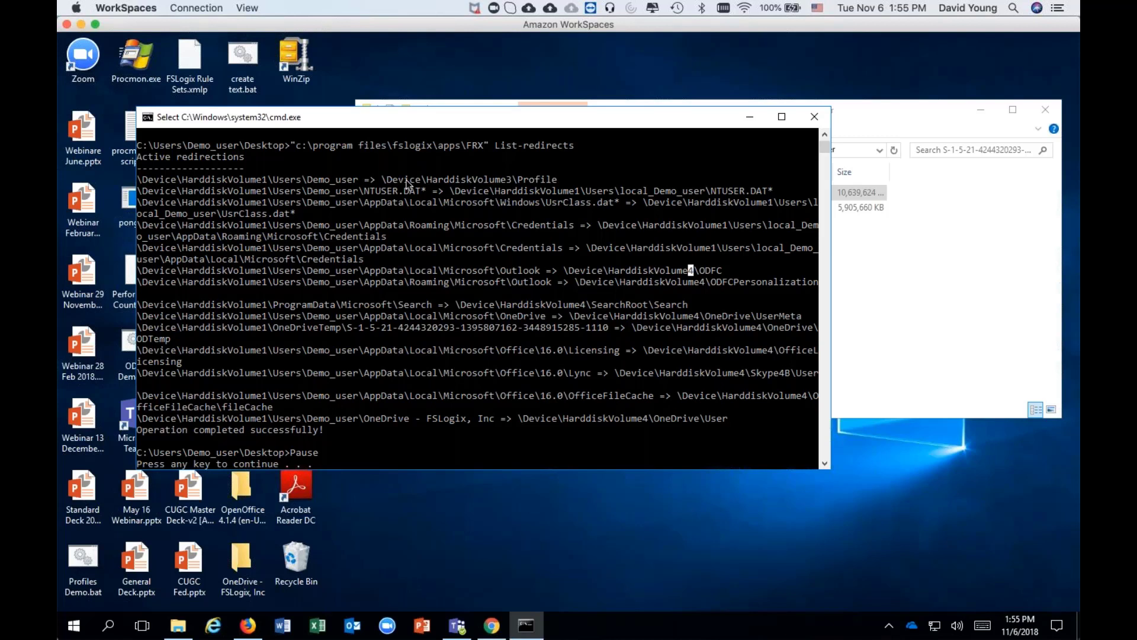
double_click(334, 182)
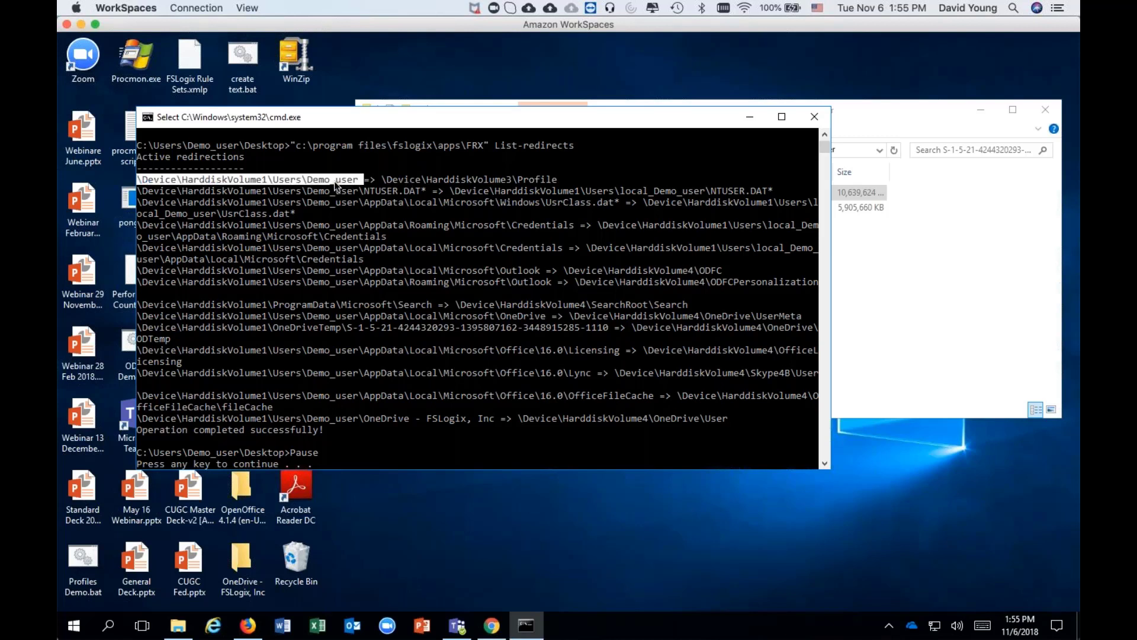
click(509, 181)
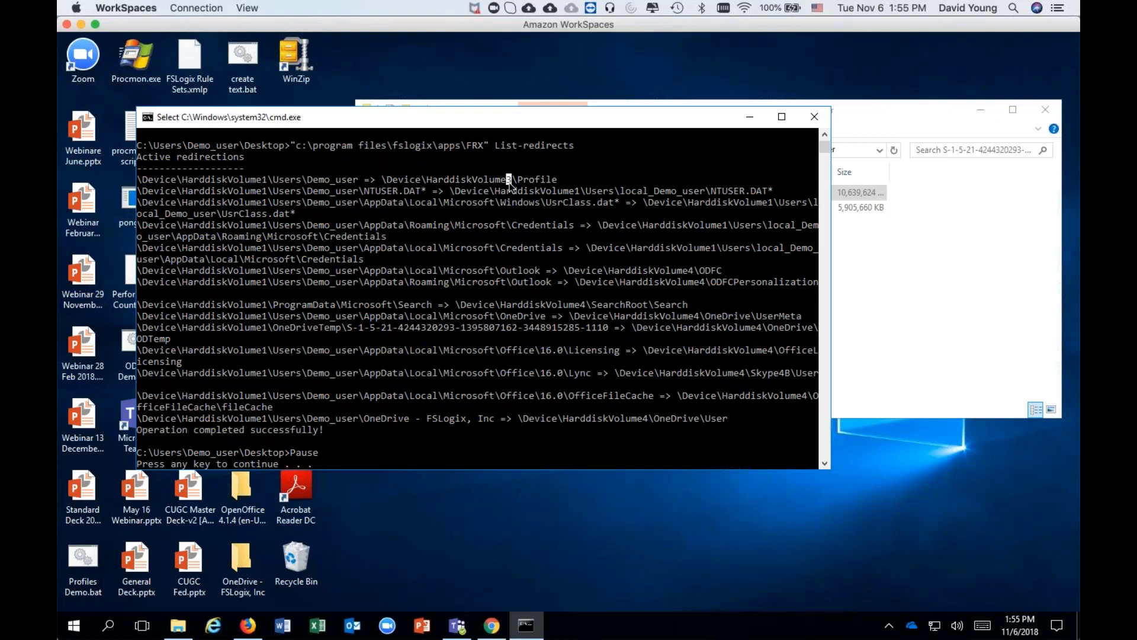
Step: Continue the script to the c:\temp directory listing and mark the junction entry of Bad VHD
key(Return)
click(276, 385)
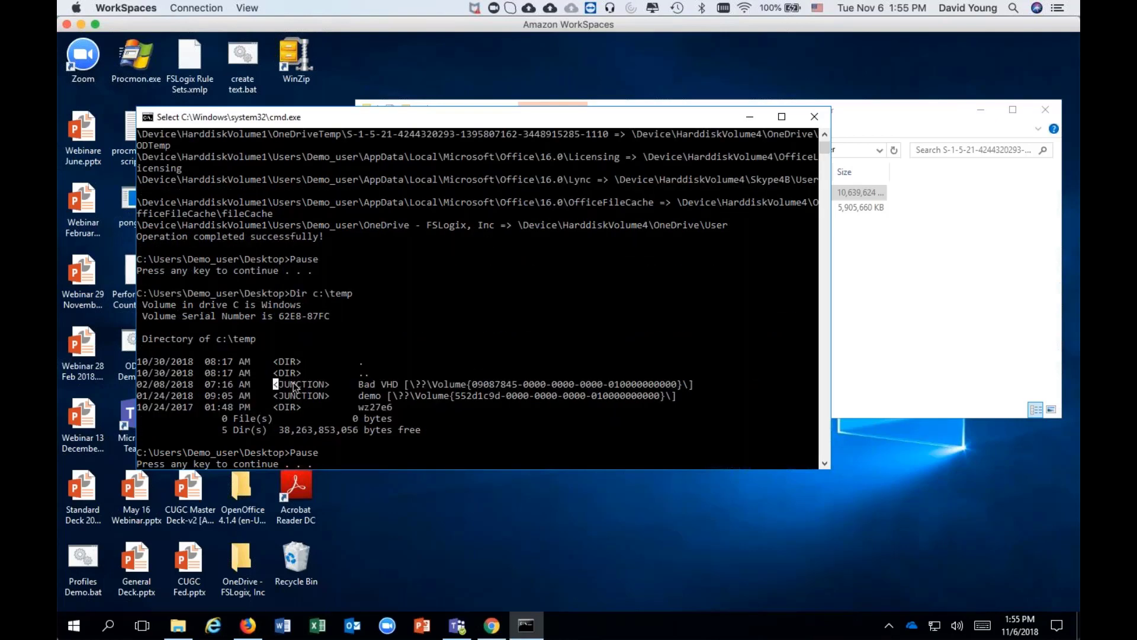
Step: Highlight Bad VHD's junction tag, continue the script to the appdata\local\microsoft listing, and mark the DIR tags of Outlook and OneDrive
drag(294, 388, 326, 391)
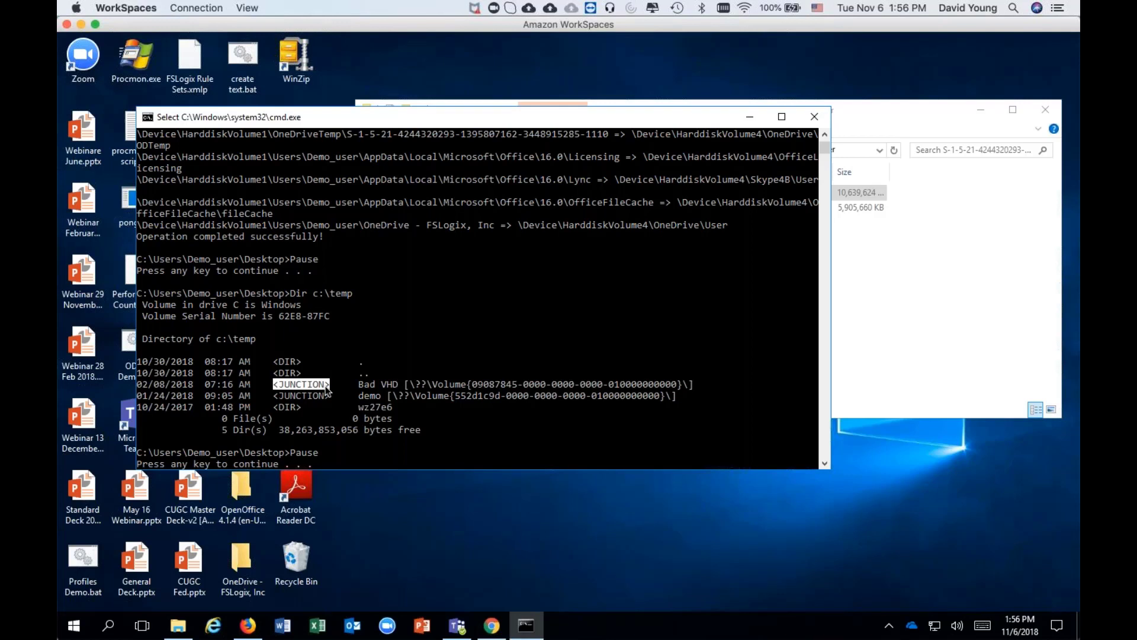
key(Return)
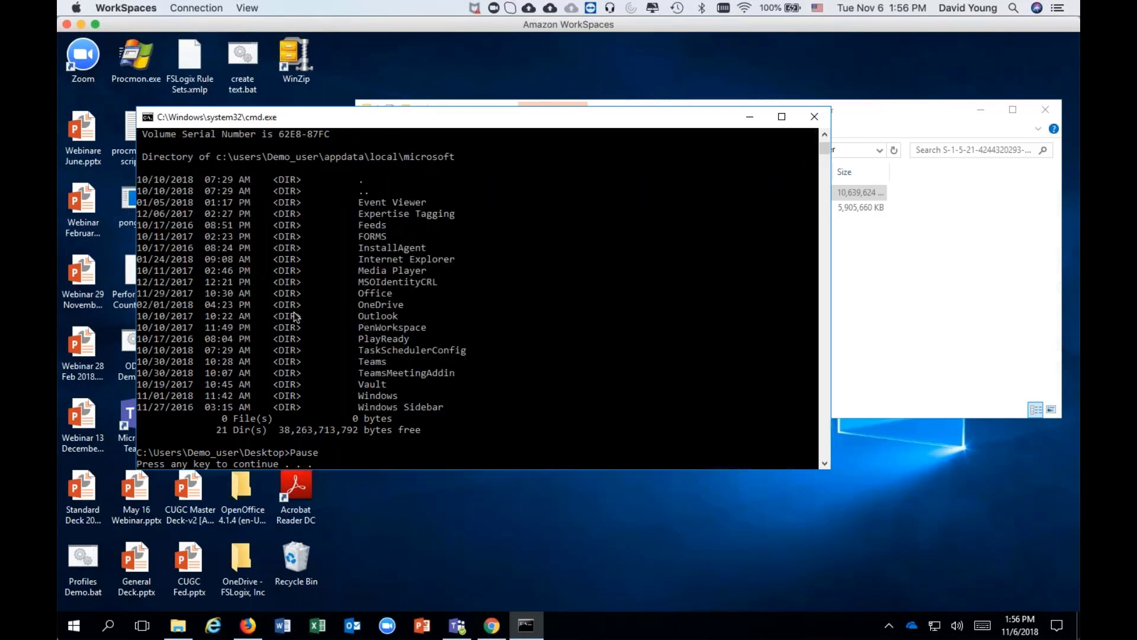
drag(273, 317, 298, 319)
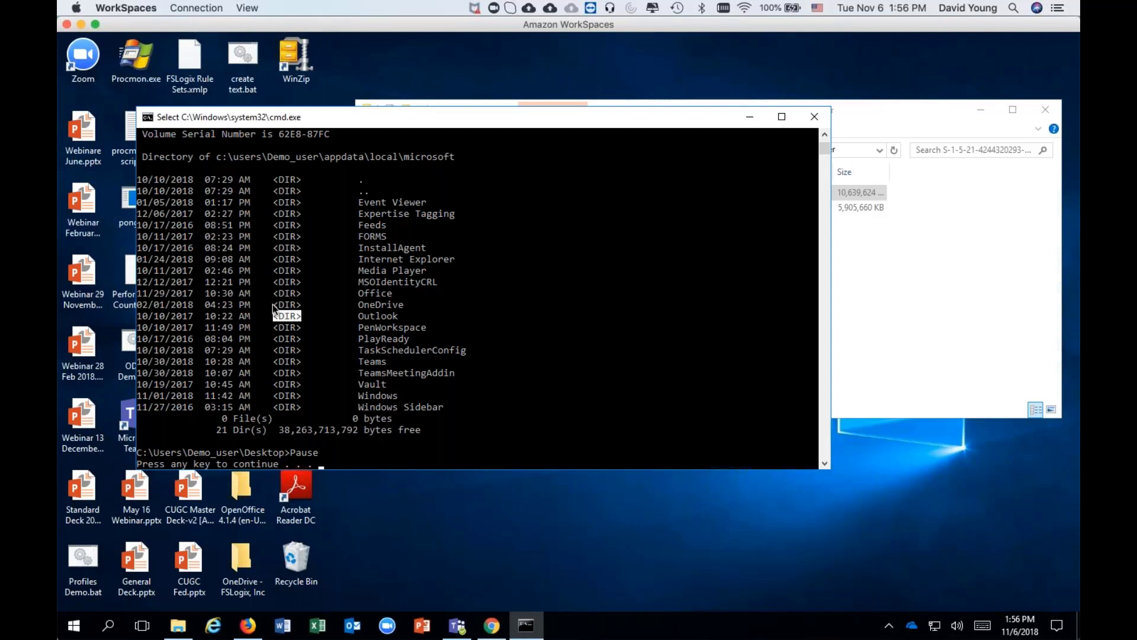
click(275, 305)
Step: Show the Outlook inbox and close it, then briefly check the OneDrive sync status and dismiss it
click(352, 628)
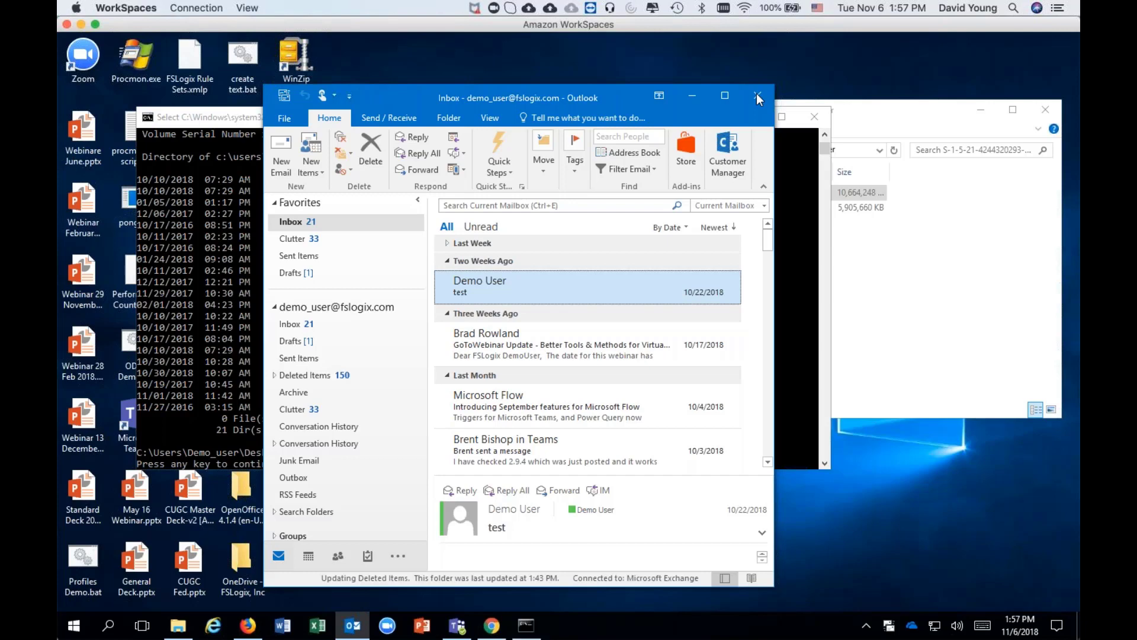
click(755, 94)
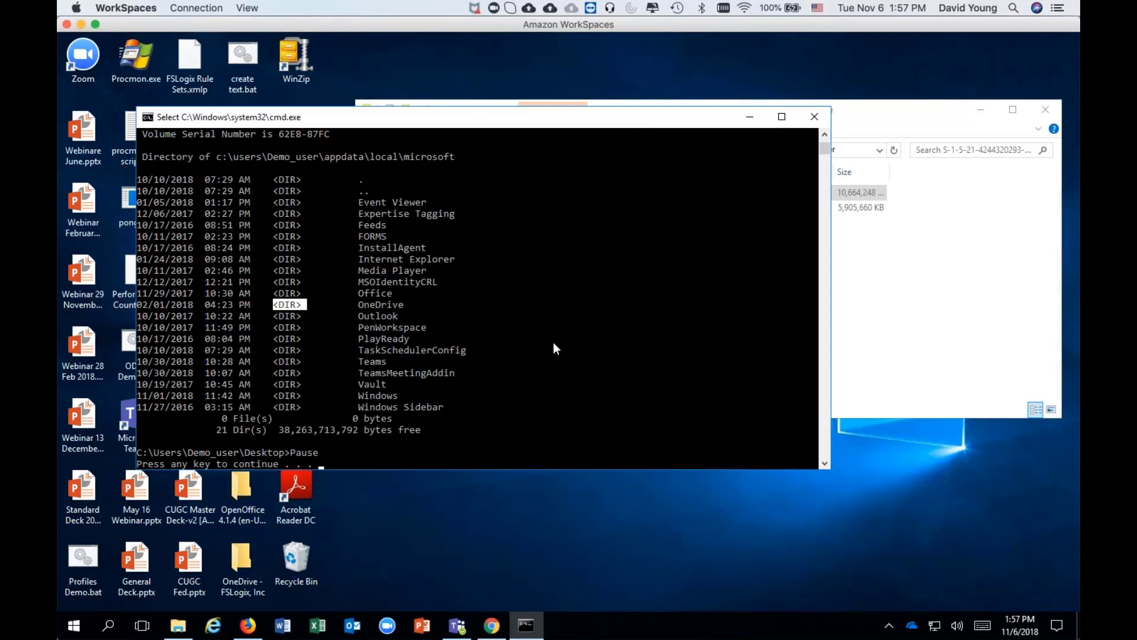
click(913, 626)
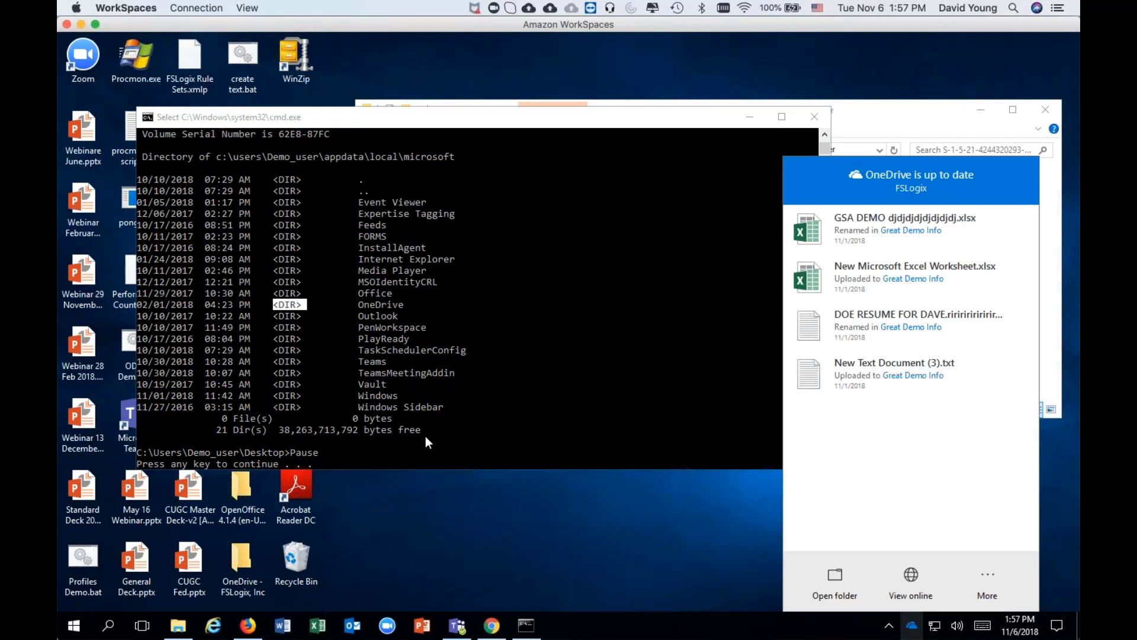
click(427, 442)
Step: Run winver in a new Command Prompt to show the Windows version, and display the OneDrive sync status alongside it
click(73, 626)
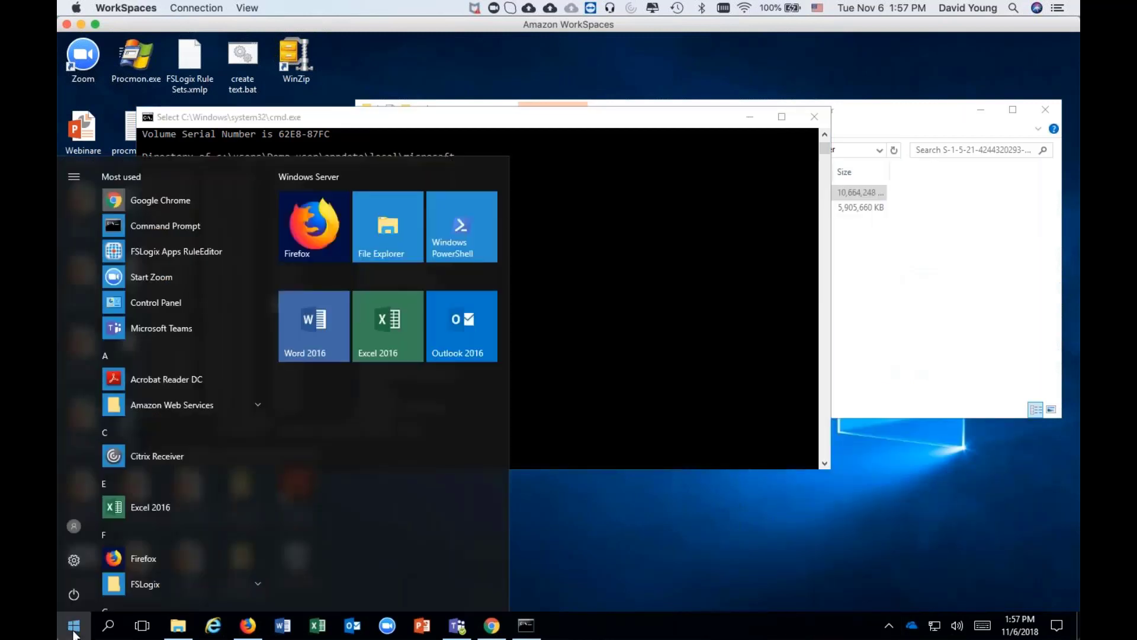
click(161, 230)
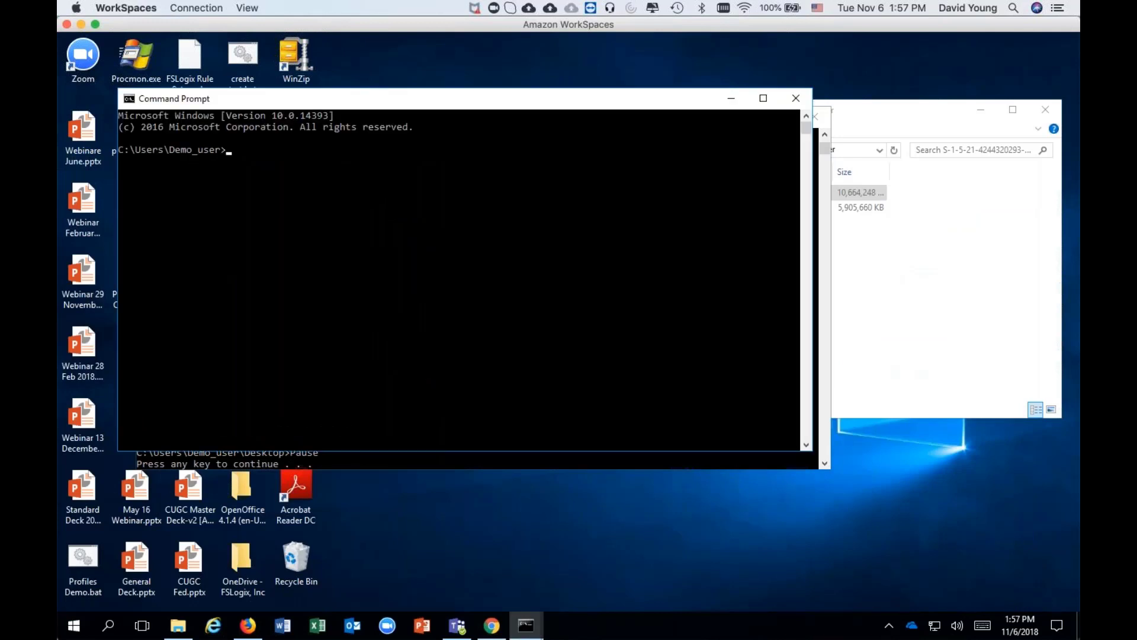
text(winver)
key(Return)
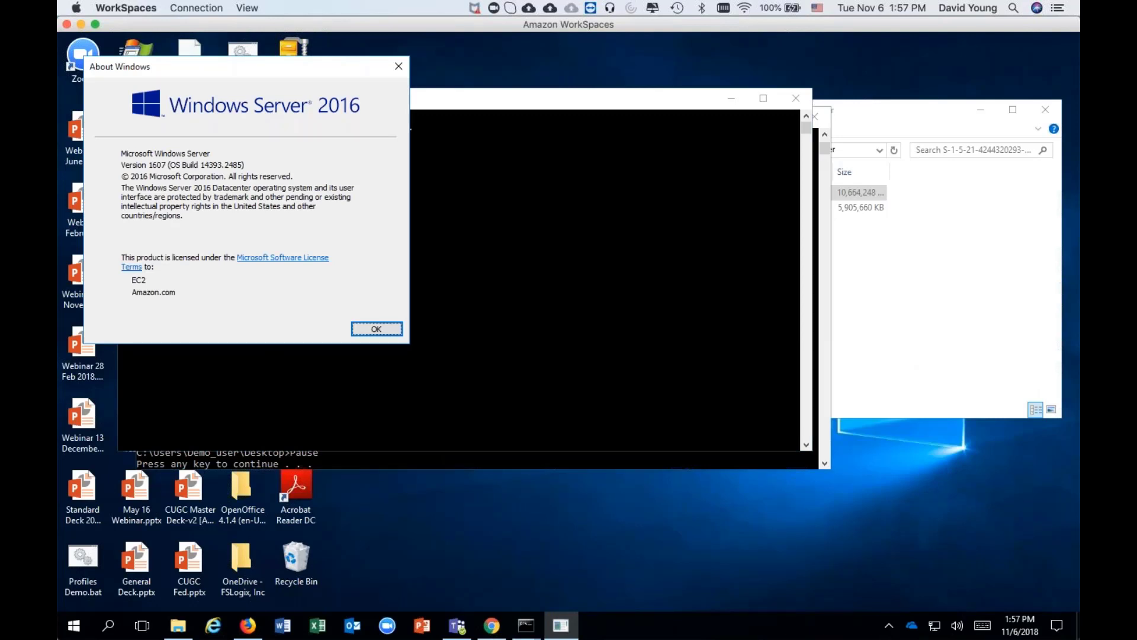
click(911, 626)
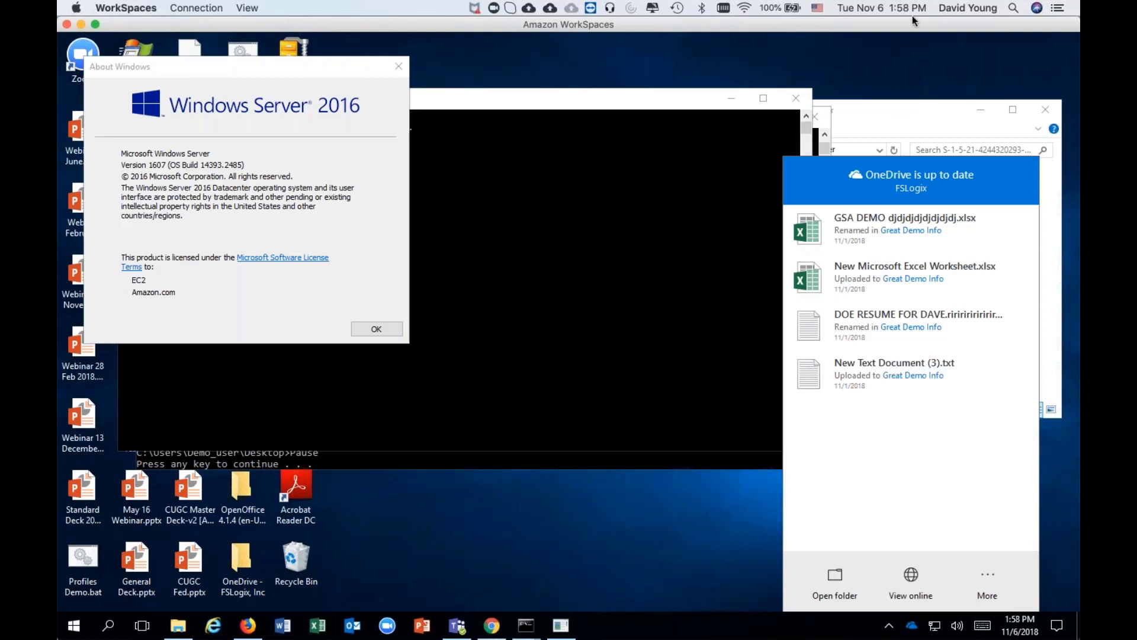
click(1014, 9)
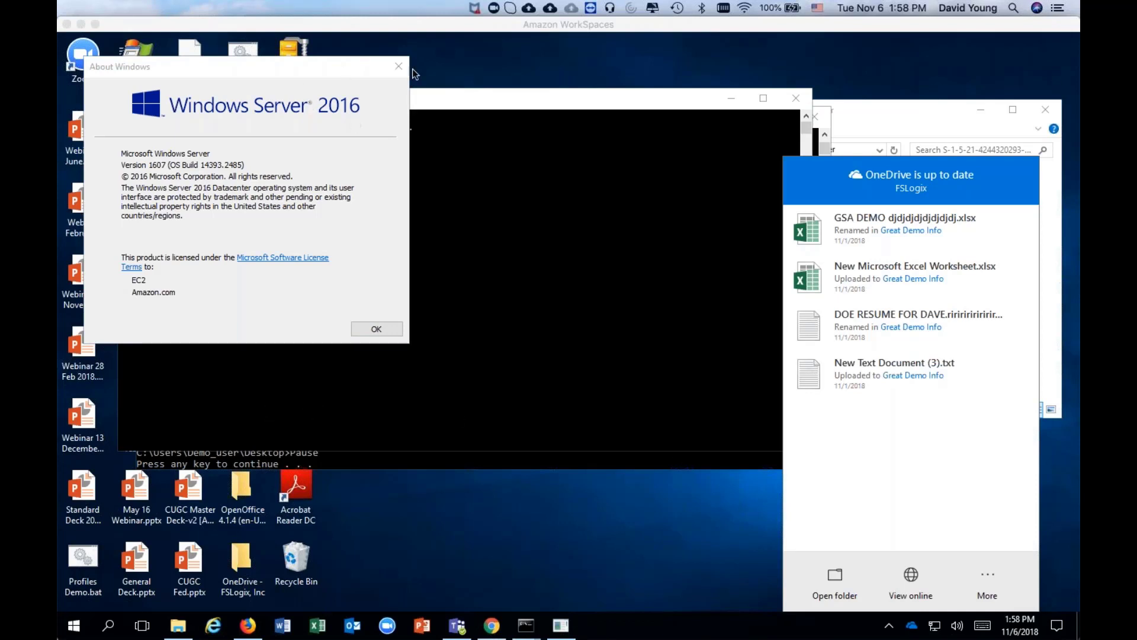
click(377, 332)
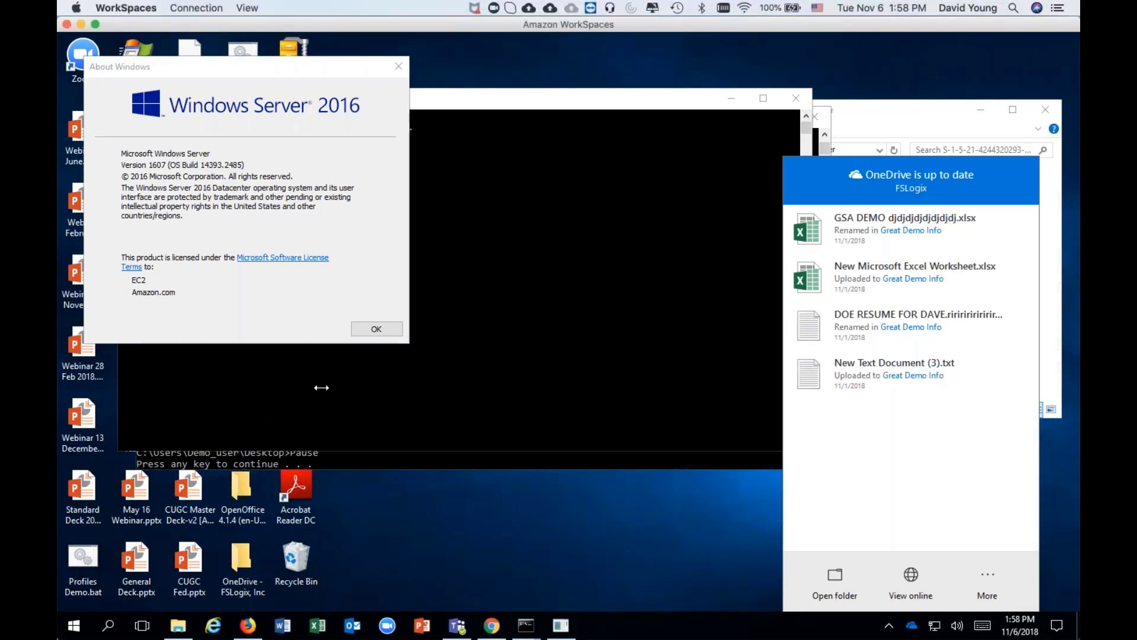
Step: In File Explorer, open the Great Demo Info folder inside OneDrive - FSLogix, Inc and view its files
click(177, 626)
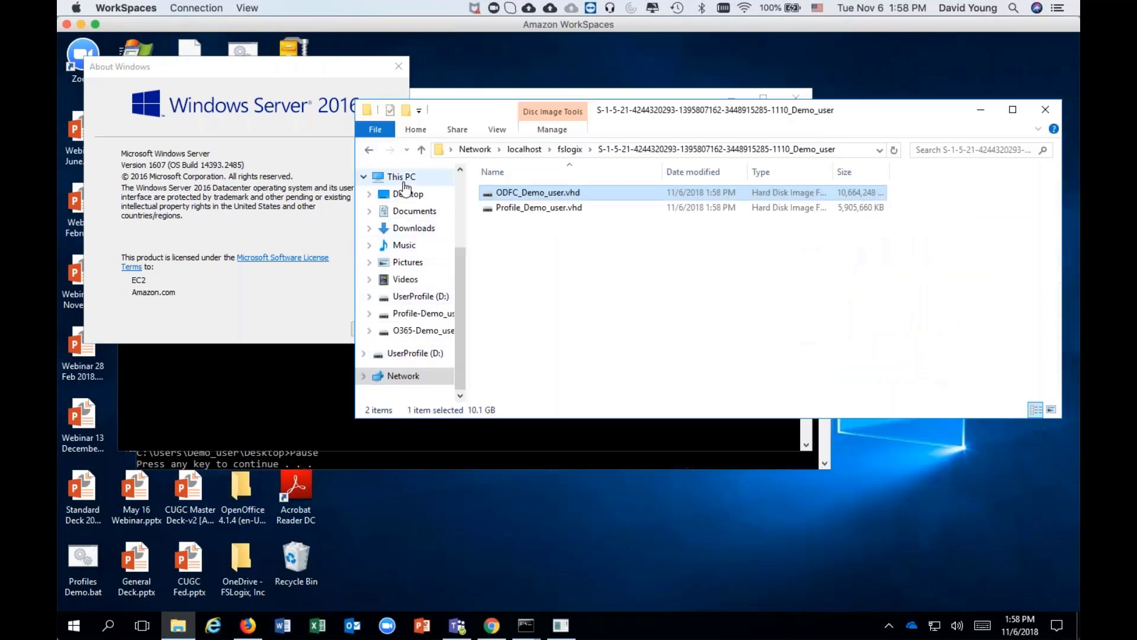
click(403, 181)
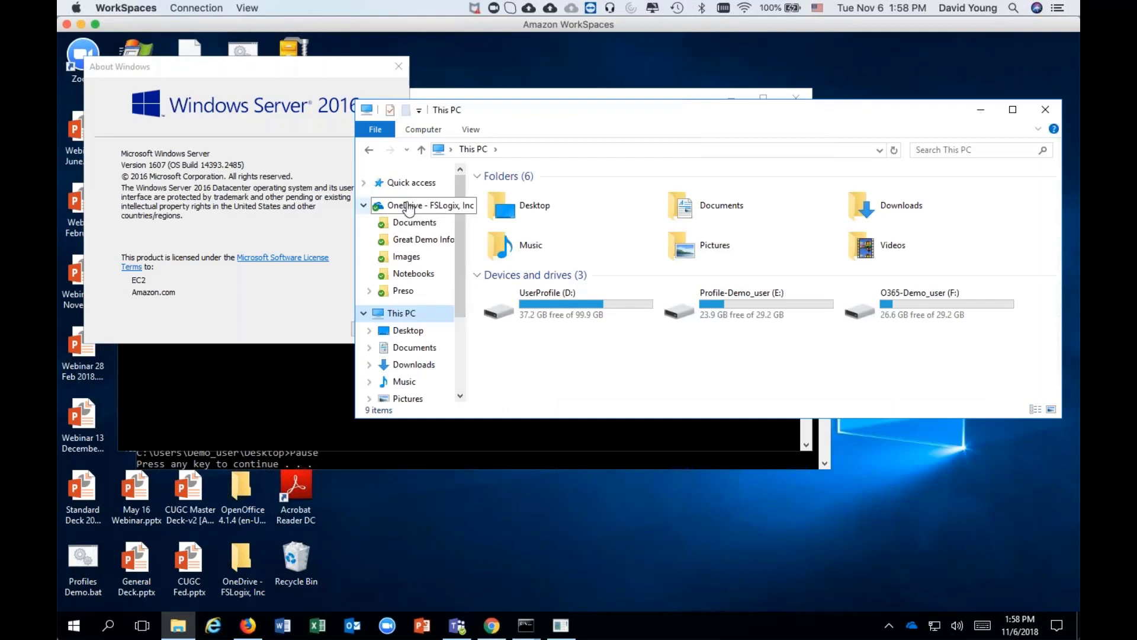
click(408, 206)
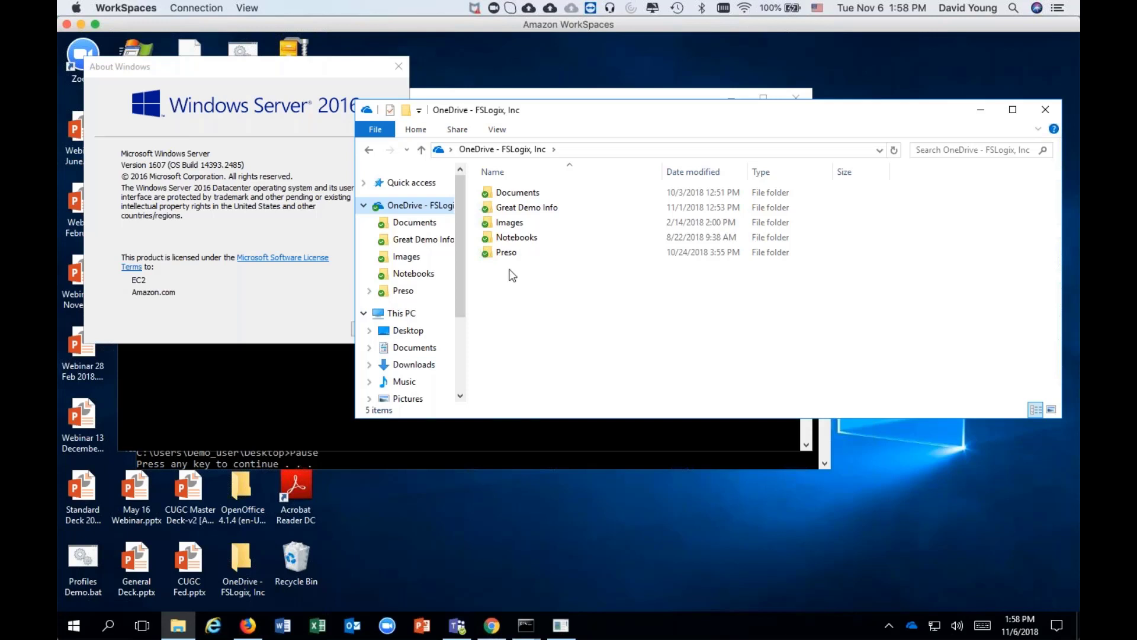
double_click(501, 206)
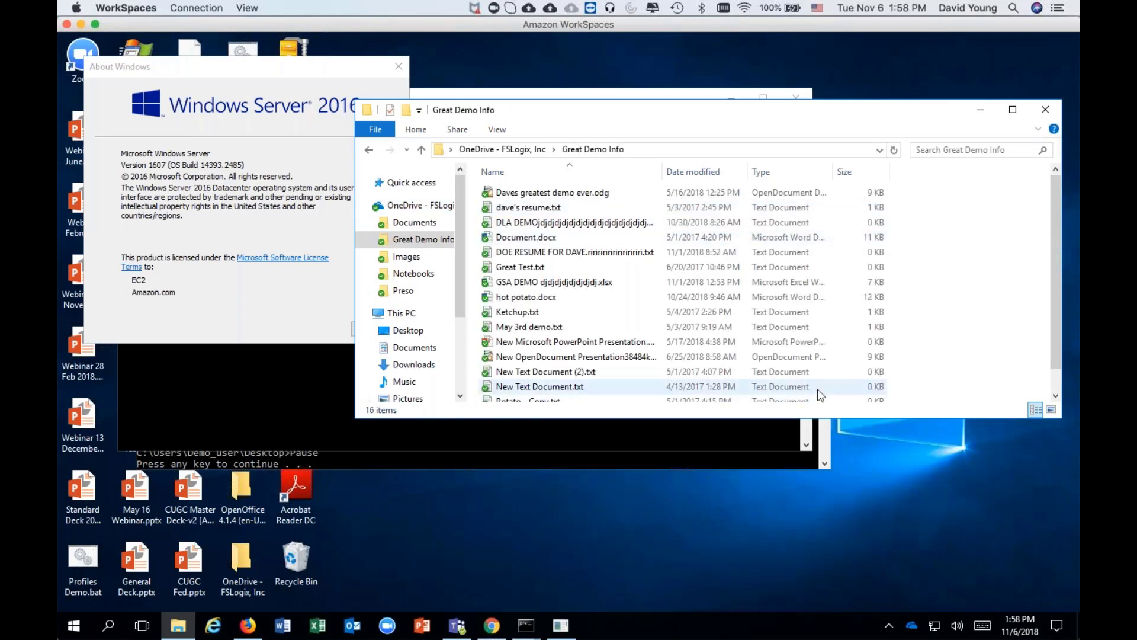
scroll(820, 396, down, 1)
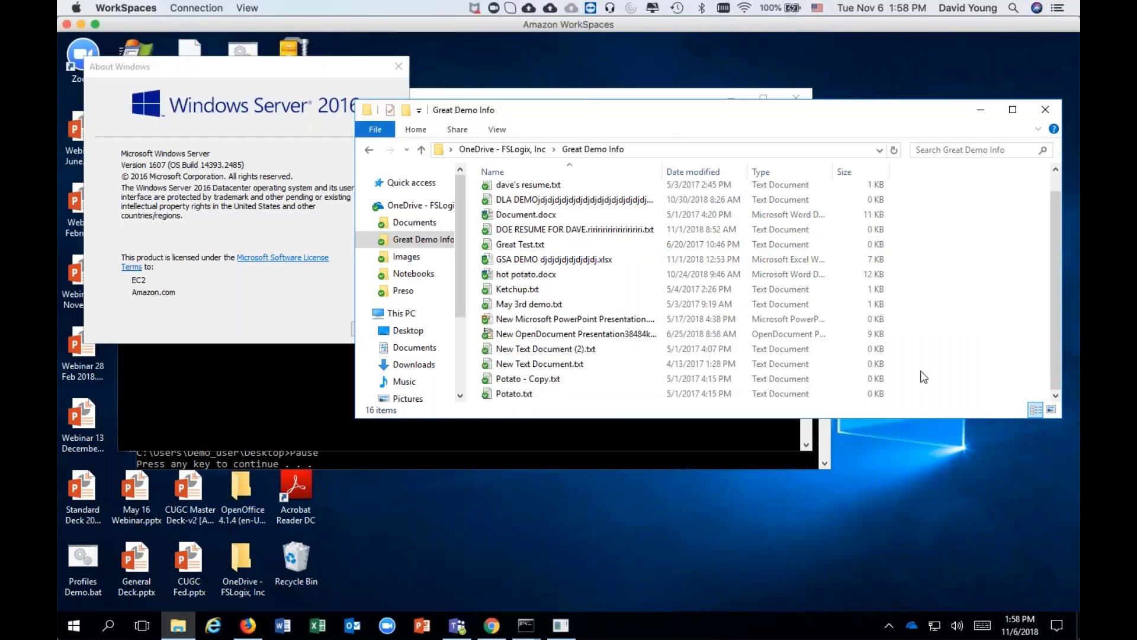
Step: Create an OpenDocument Spreadsheet named "Controlup Demo with FSLogix jdjdjdjdj83838383" in Great Demo Info, and shorten the folder window from its upper edge
right_click(923, 351)
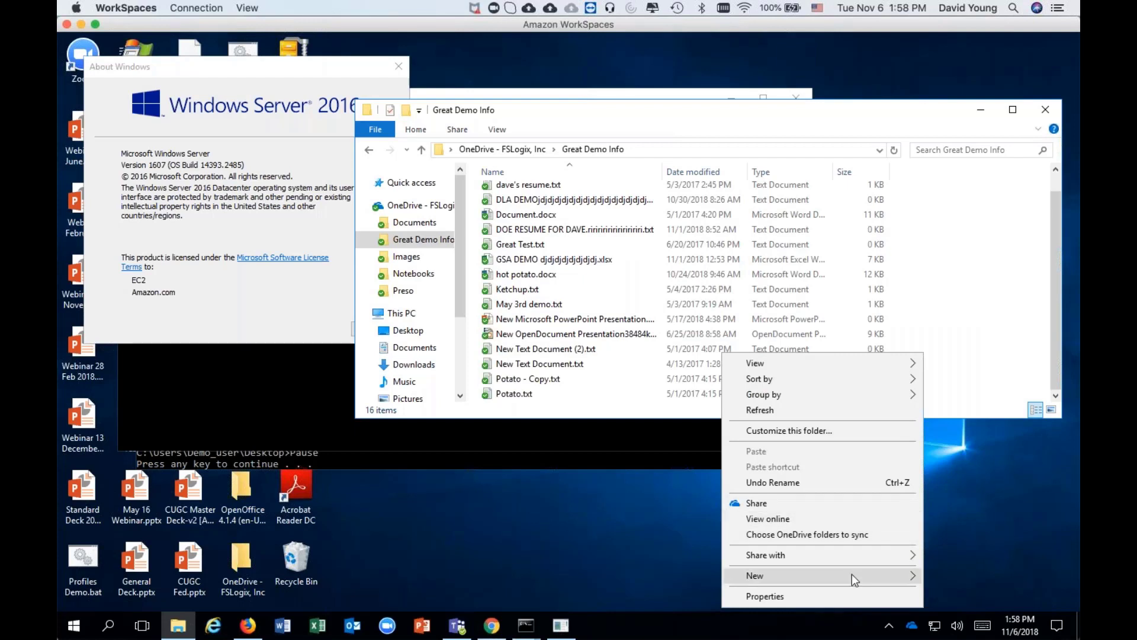
mouse_move(852, 574)
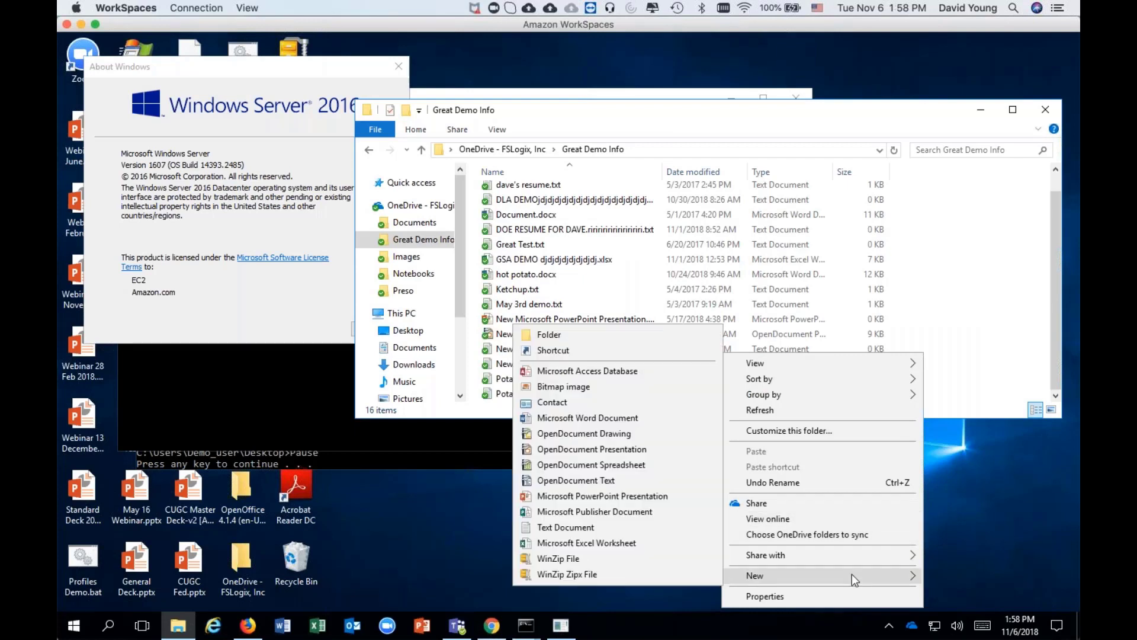
click(618, 464)
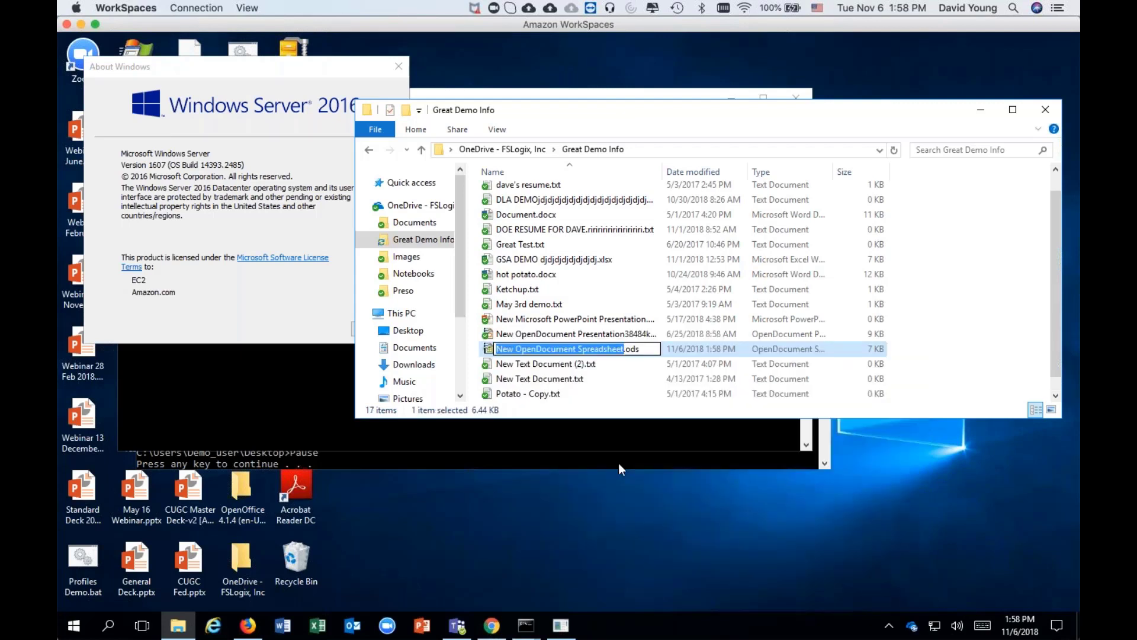
text(Controlup)
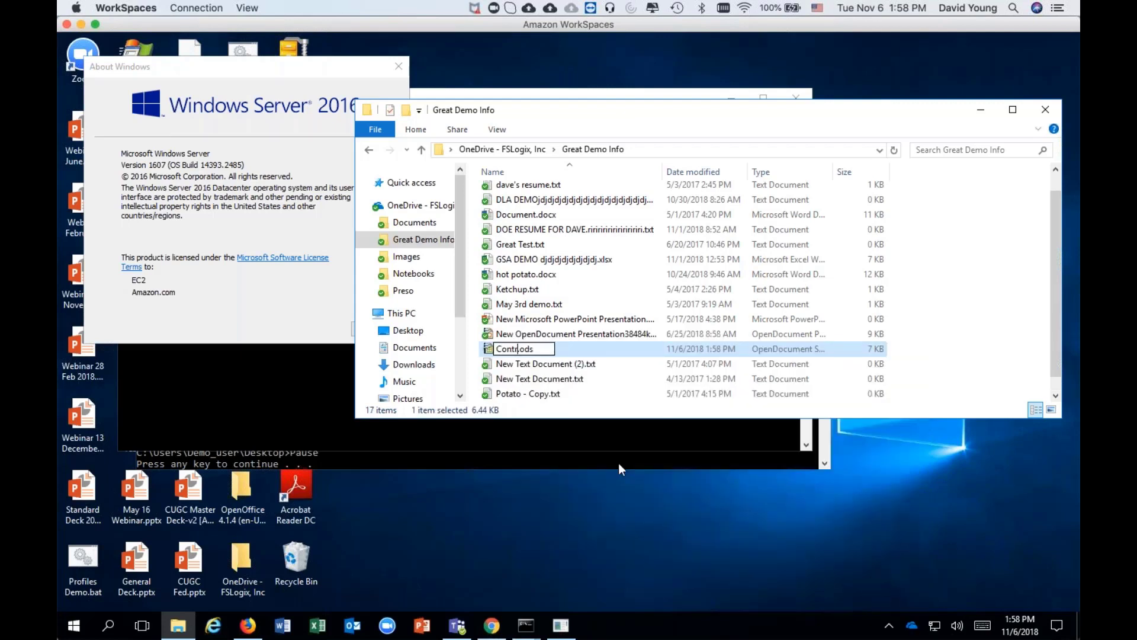
text( Demo with )
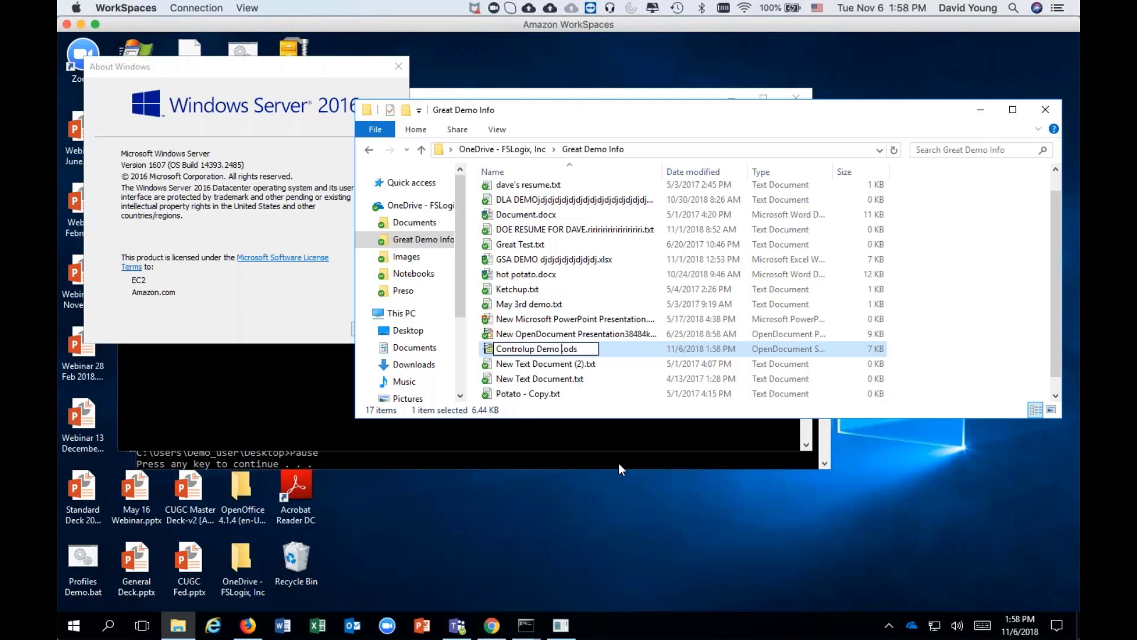
text(FSLogix)
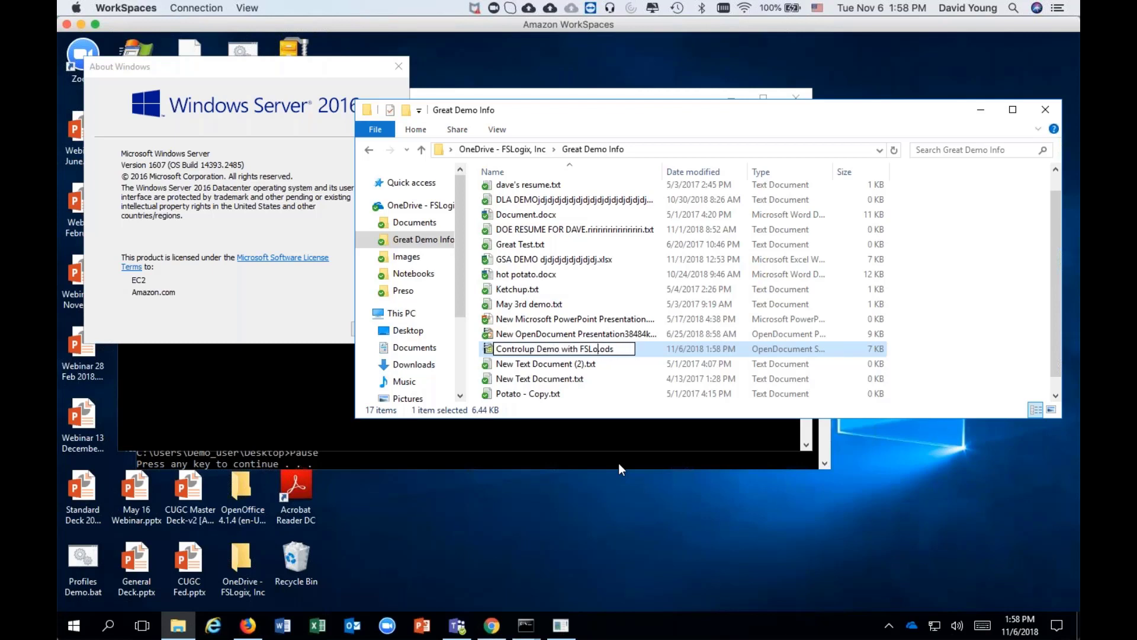
text( jdjdjdjdj)
text(83838383)
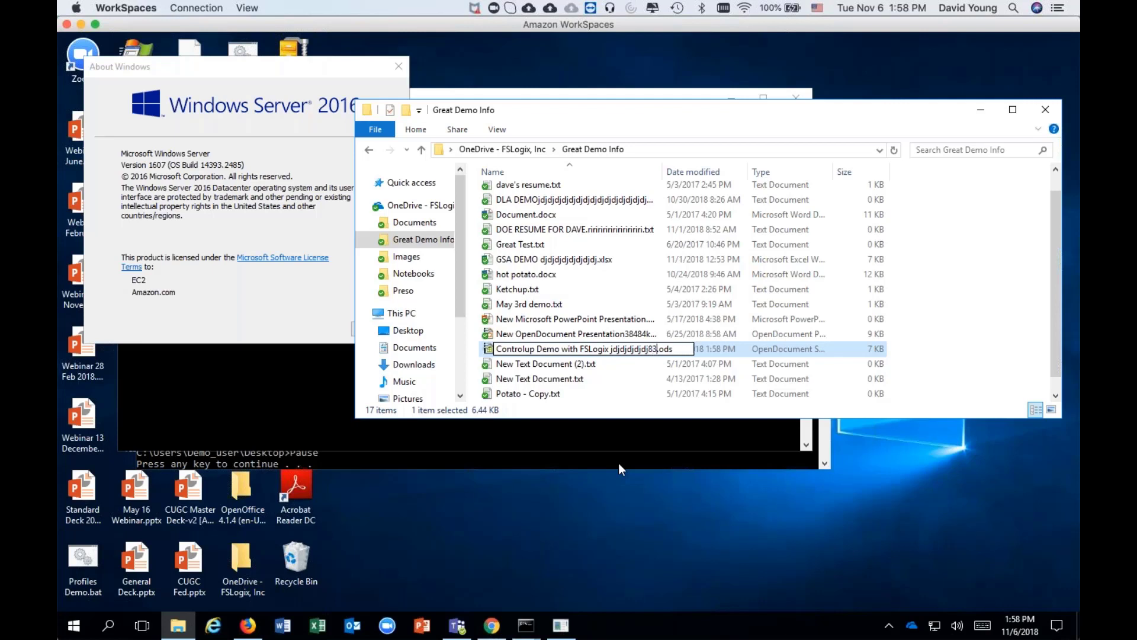
key(Return)
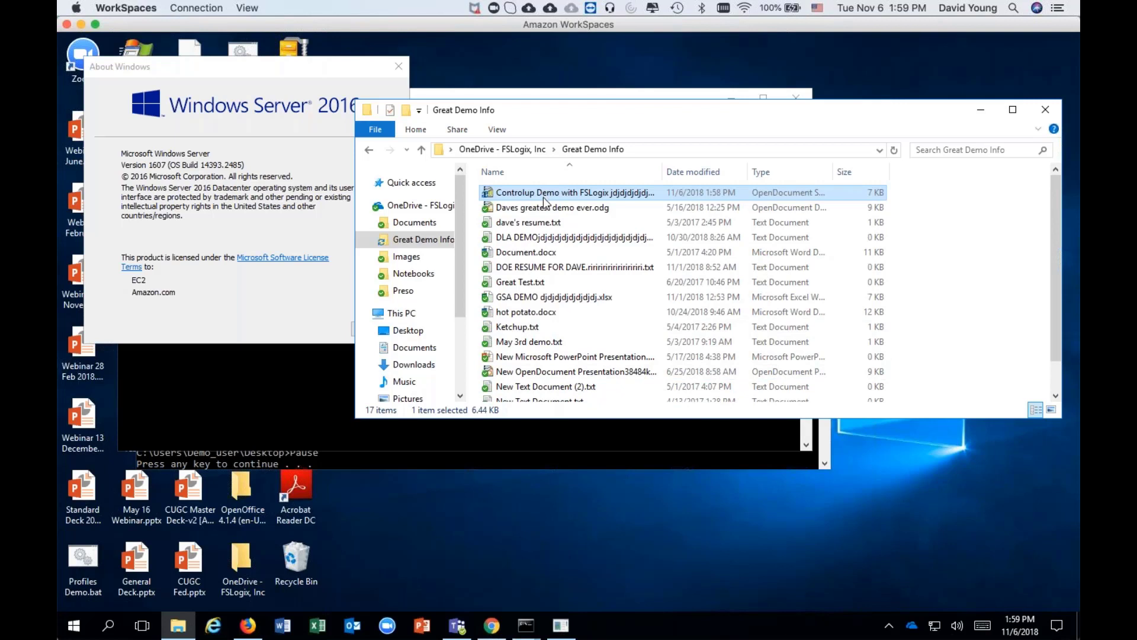
mouse_move(543, 197)
drag(537, 101, 538, 161)
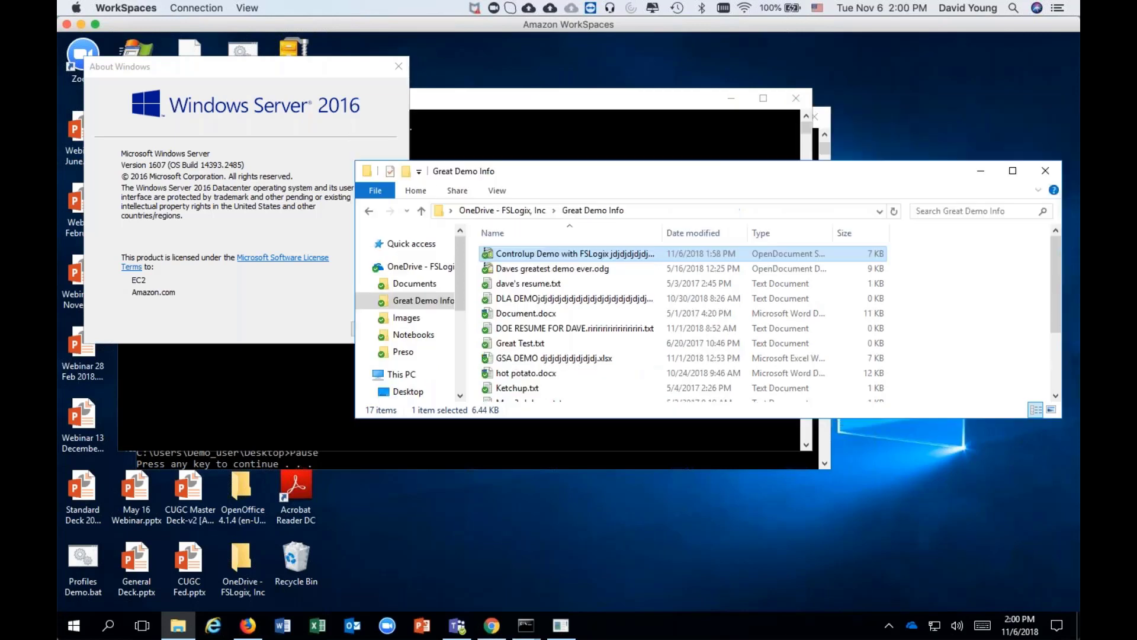